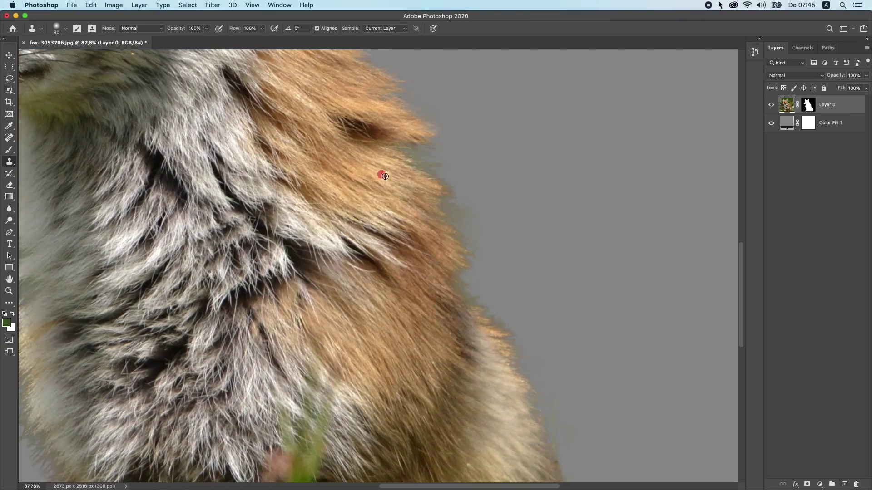
scroll(382, 175, "down", 3)
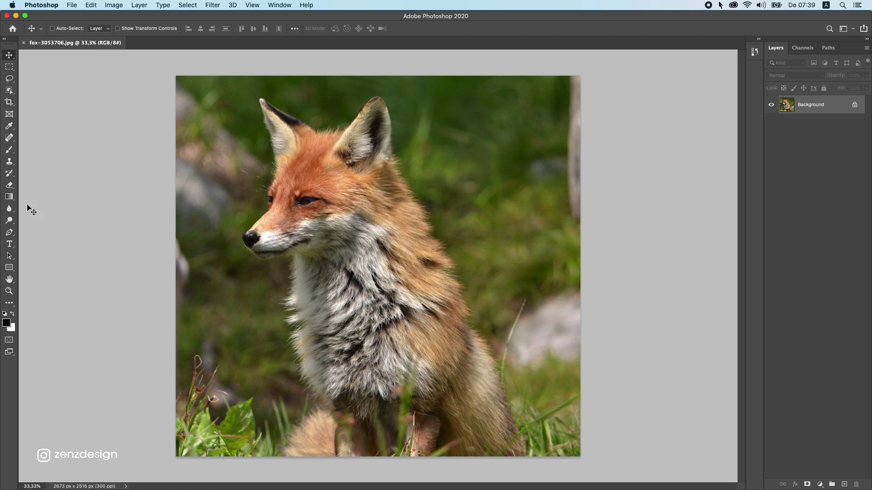
Step: Activate the standard Pen Tool for outlining the fox
left_click(10, 233)
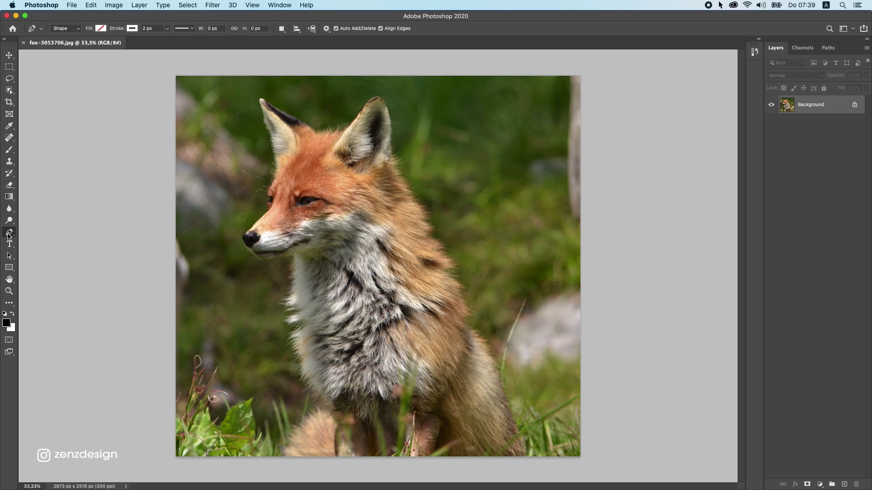
left_click(9, 233)
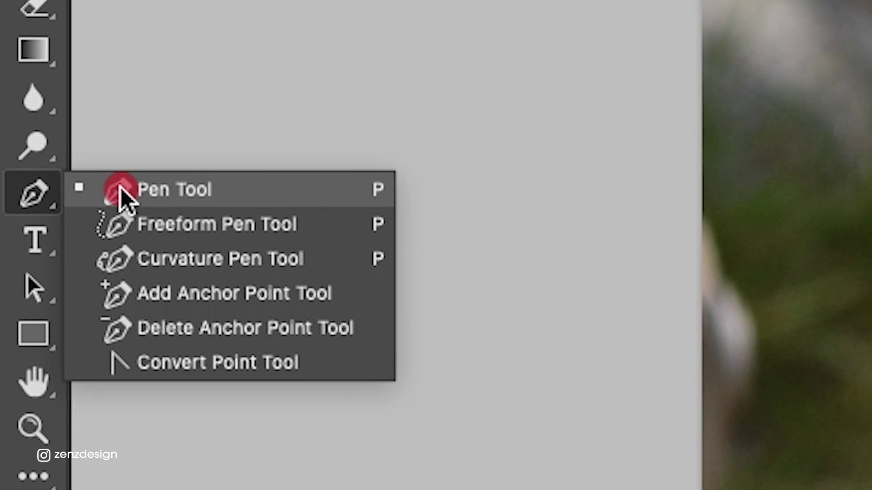
left_click(33, 230)
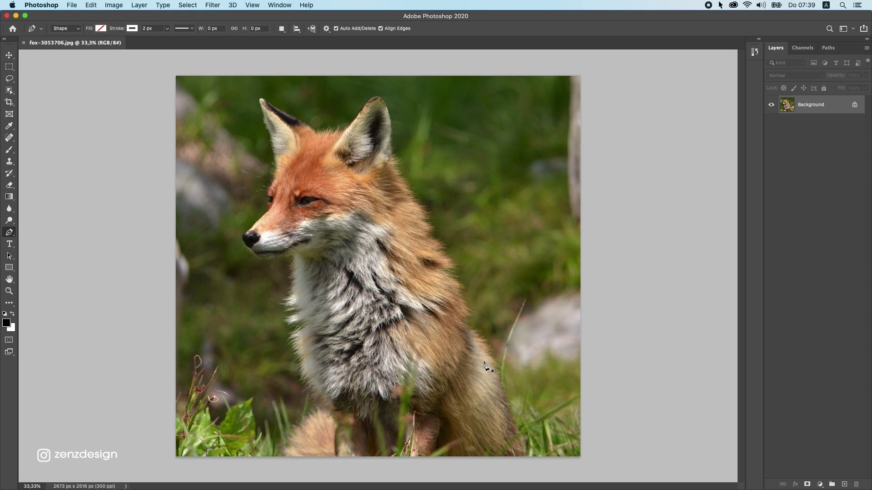
scroll(493, 379, "up", 1)
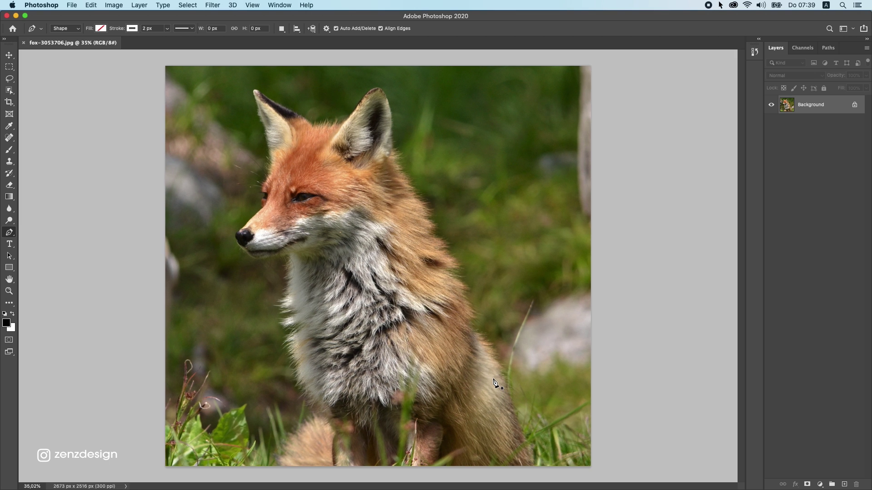
scroll(495, 383, "up", 5)
scroll(495, 379, "up", 3)
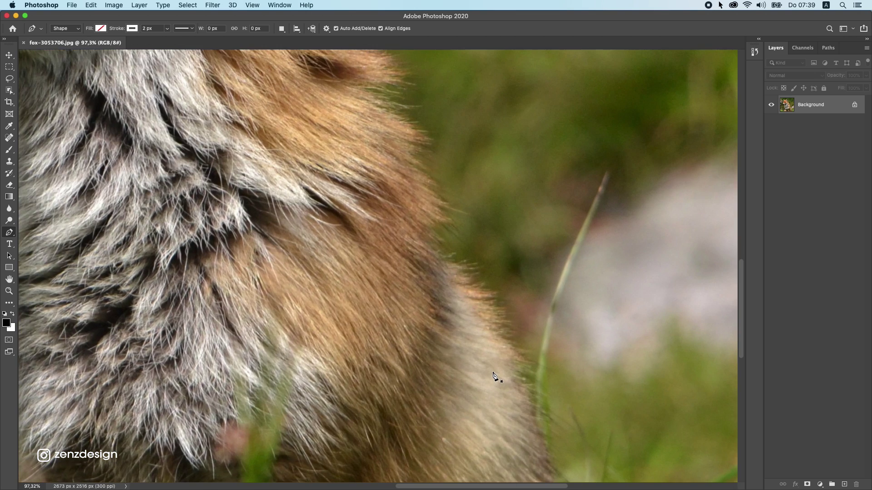
left_click_drag(502, 346, 426, 186)
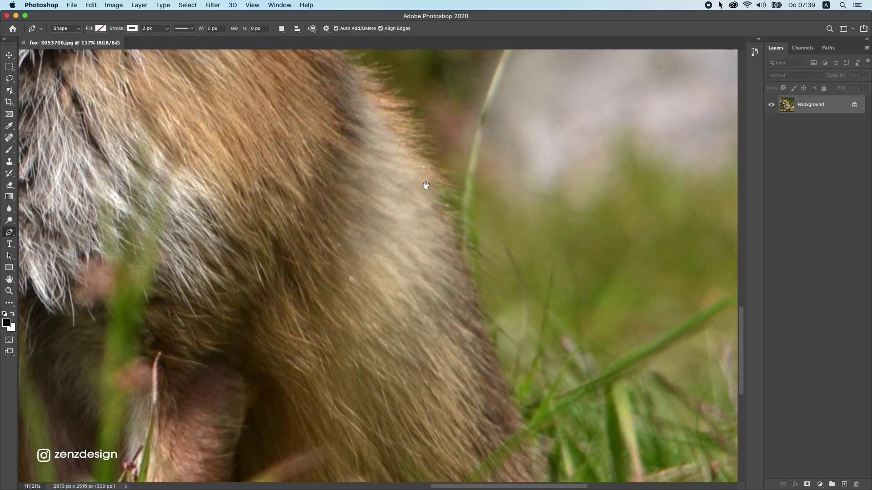
left_click_drag(510, 372, 411, 283)
left_click(420, 376)
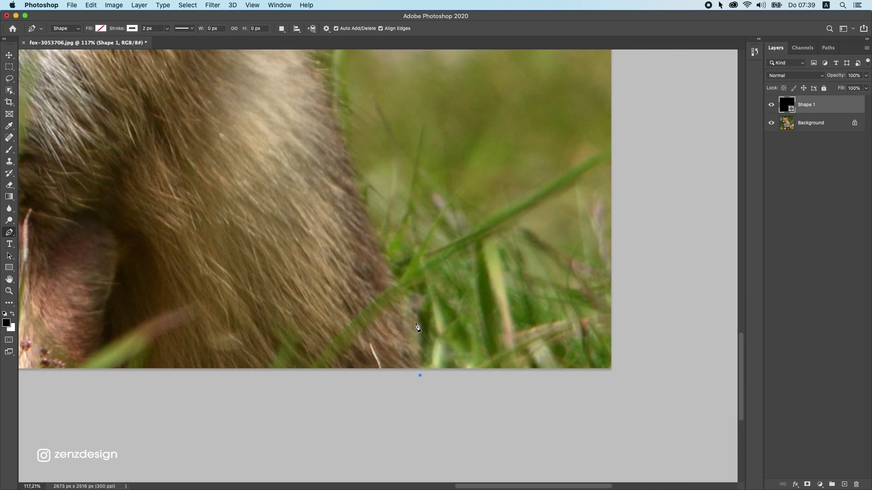
left_click_drag(415, 319, 413, 308)
key("super+z")
key("super+z")
Step: Set the Pen tool to Path mode and start the outline below the image's bottom edge, tracing up the fox's lower back
left_click(64, 28)
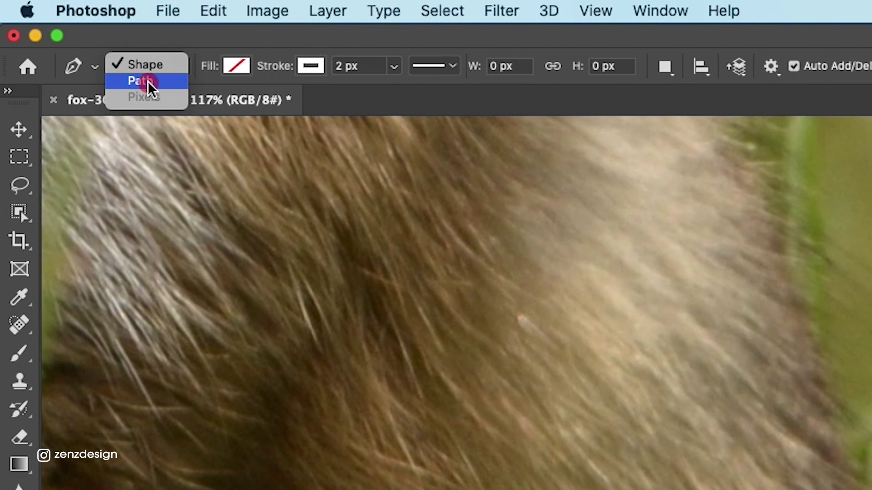
left_click(148, 83)
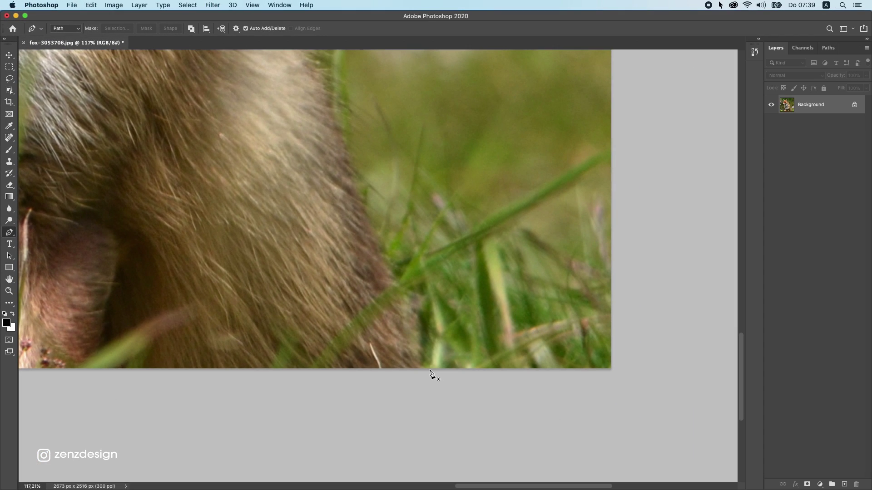
left_click(421, 381)
left_click_drag(420, 314, 394, 266)
left_click_drag(361, 223, 408, 323)
left_click(415, 306)
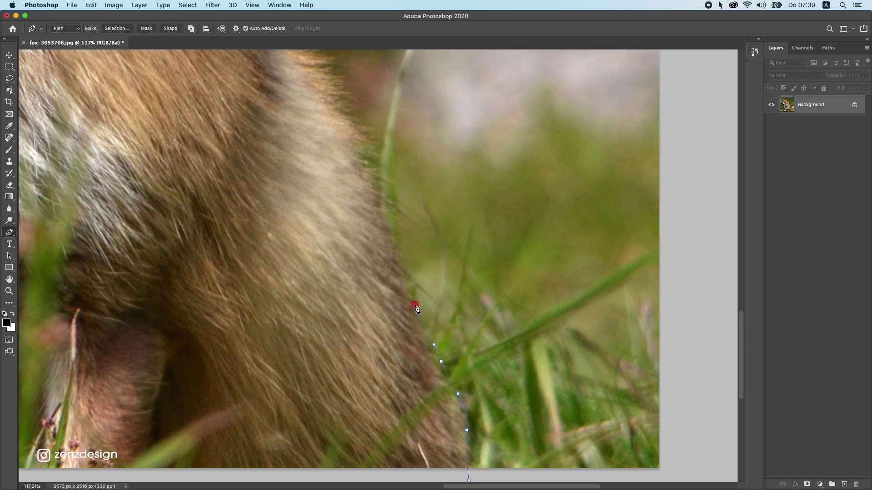
Step: Continue the path up the edge of the fox's haunch to where its fur meets the upper back
left_click_drag(396, 256, 419, 326)
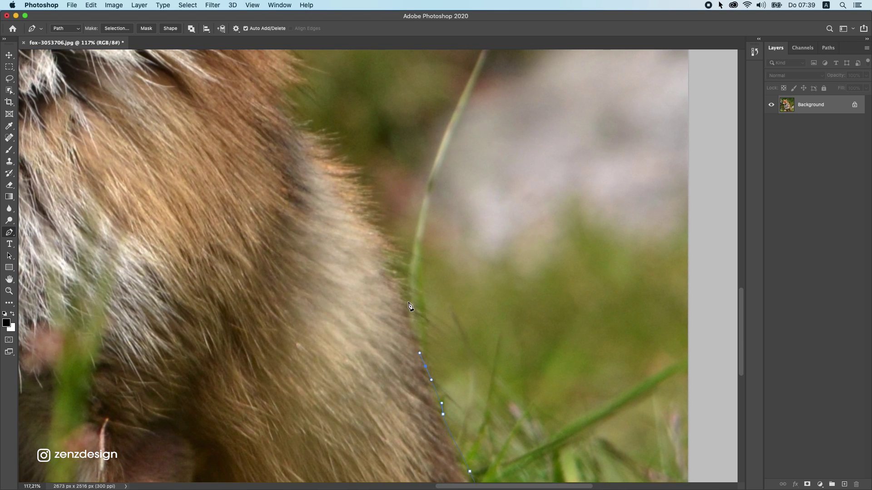
left_click_drag(405, 294, 402, 287)
left_click_drag(386, 232, 379, 221)
left_click_drag(348, 187, 341, 263)
left_click(354, 284)
left_click_drag(344, 252, 348, 217)
left_click(345, 209)
Step: Extend the path along the upper back fur and around the notch beside the dark fur patch
scroll(359, 263, "up", 5)
scroll(358, 264, "left", 2)
left_click(379, 314)
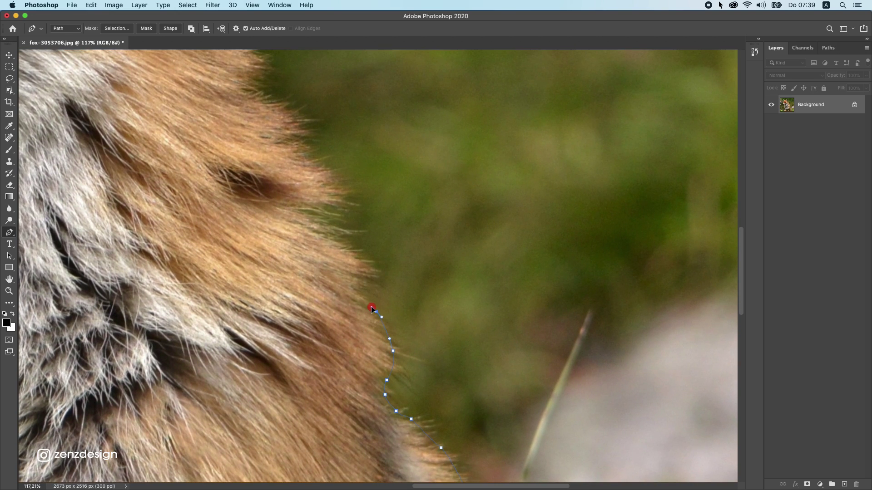
left_click_drag(369, 264, 339, 235)
scroll(339, 238, "down", 2)
scroll(339, 264, "up", 1)
left_click(330, 245)
left_click(326, 234)
left_click(337, 228)
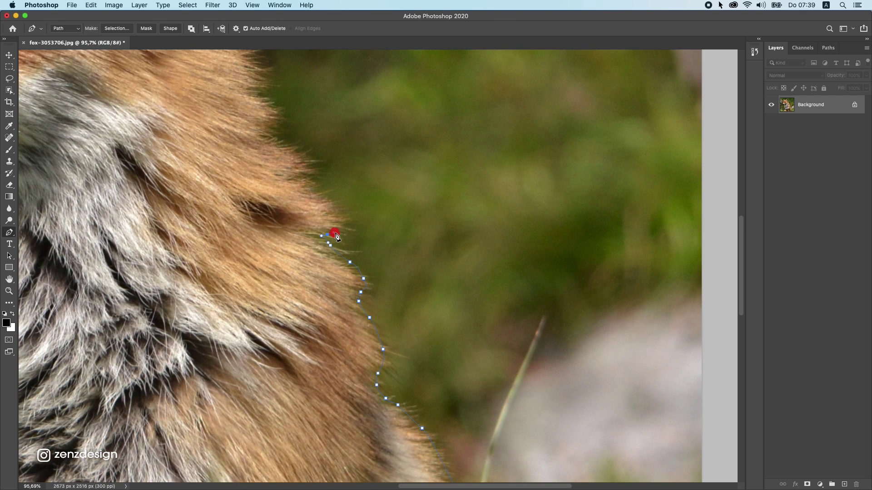
left_click(331, 210)
left_click(328, 202)
Step: Trace the fur edge above the dark patch up to the lower part of the fox's neck
scroll(321, 198, "up", 5)
scroll(322, 198, "left", 2)
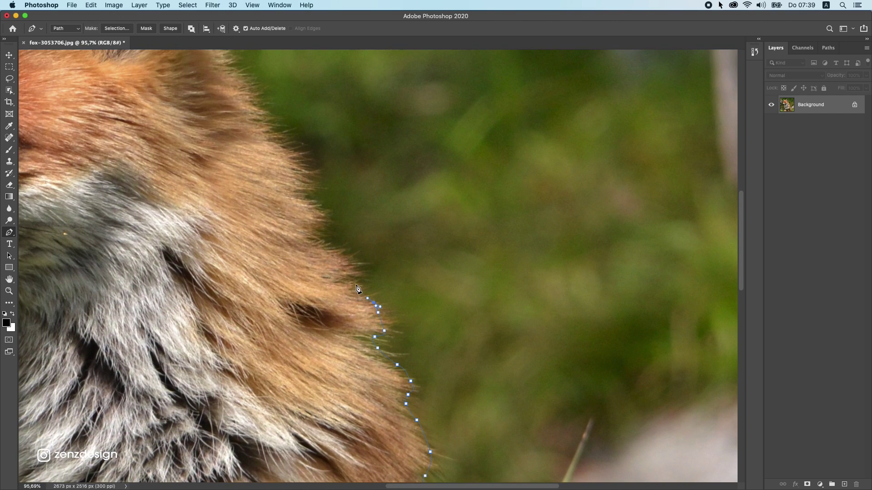
left_click(356, 285)
left_click(332, 250)
left_click(325, 243)
scroll(325, 254, "up", 1)
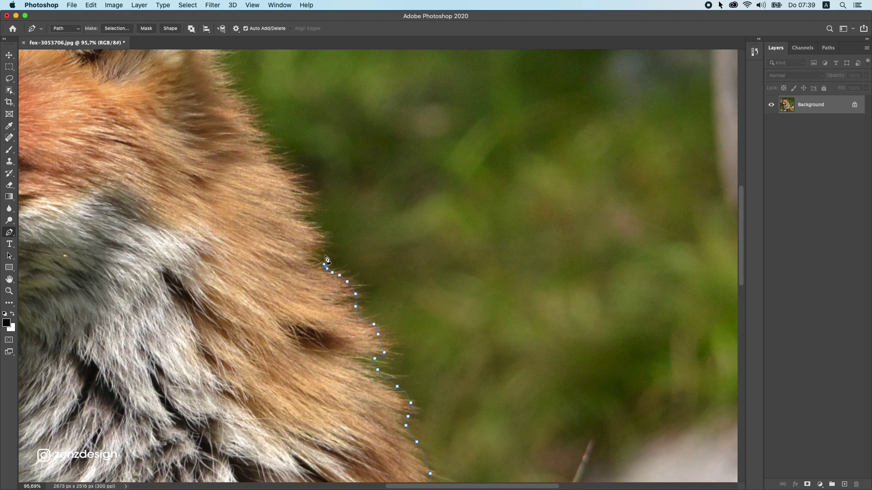
left_click(324, 240)
left_click(317, 230)
left_click(312, 224)
left_click(313, 212)
left_click(314, 206)
left_click(313, 192)
Step: Follow the back of the neck with closely spaced anchor points up to the base of the nearer ear
scroll(318, 214, "up", 1)
scroll(318, 213, "left", 1)
left_click_drag(325, 224, 389, 364)
left_click(369, 312)
left_click(346, 291)
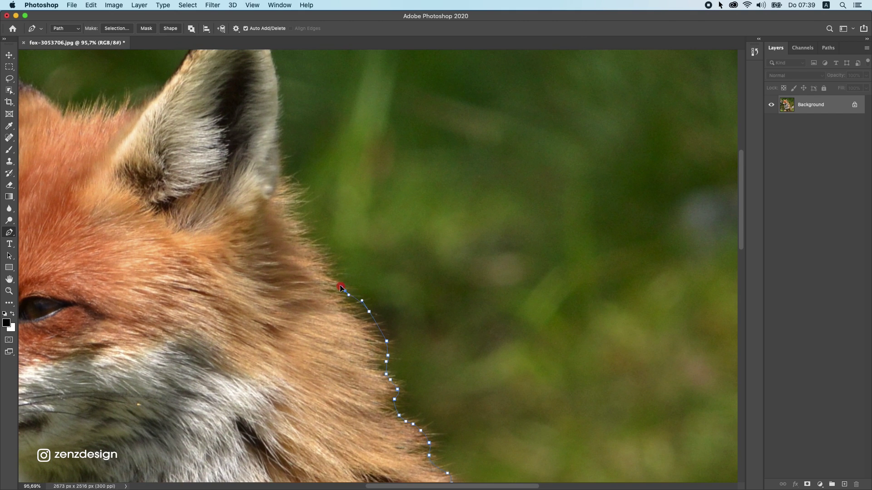
left_click(331, 268)
left_click(326, 254)
left_click(321, 243)
left_click(314, 237)
left_click(308, 225)
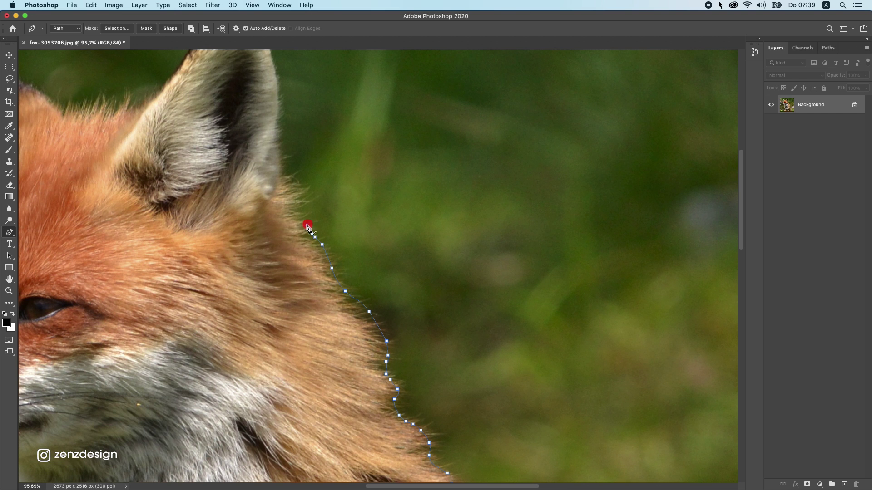
left_click(298, 203)
left_click(296, 198)
left_click(289, 185)
left_click(282, 177)
Step: Trace the outer edge of the nearer ear with curved segments up to just below its tip
left_click_drag(283, 176, 371, 361)
scroll(371, 361, "up", 3)
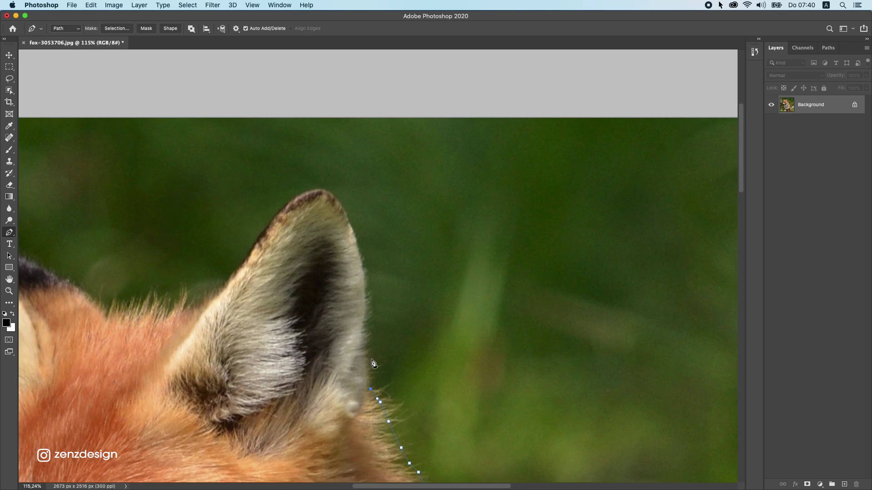
scroll(371, 363, "up", 1)
left_click(369, 355)
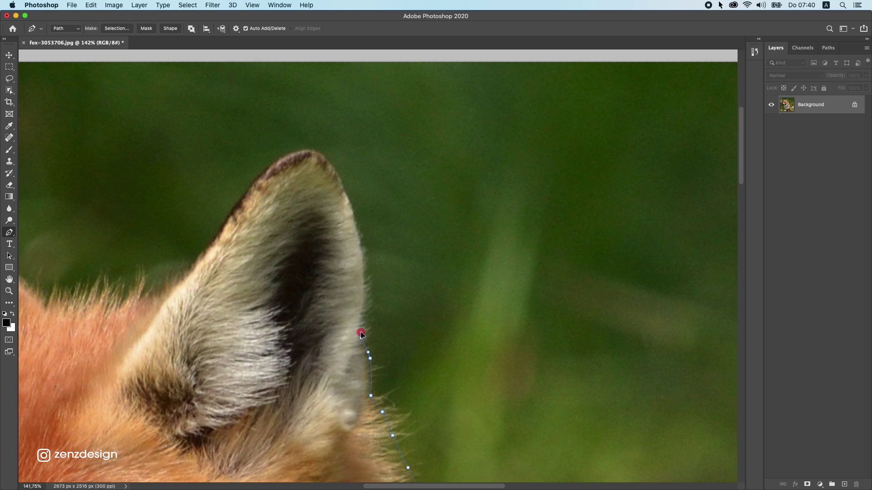
left_click(361, 333)
left_click_drag(360, 243, 353, 211)
left_click_drag(320, 155, 300, 147)
key("super+z")
left_click_drag(336, 172, 333, 167)
Step: Carry the path over the nearer ear's tip and down its dark inner edge toward the head
left_click(290, 154)
left_click(271, 166)
key("super+z")
key("super+z")
left_click(263, 172)
left_click_drag(222, 220, 338, 159)
left_click_drag(317, 193, 316, 195)
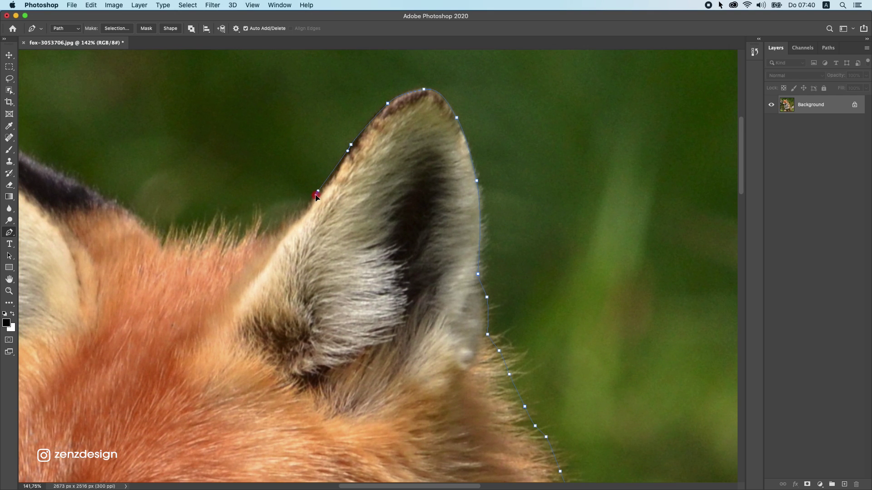
Step: Trace the fur on top of the head between the two ears
left_click(295, 214)
left_click(275, 224)
left_click(255, 215)
left_click(240, 233)
left_click(216, 232)
left_click(182, 238)
scroll(291, 245, "left", 9)
scroll(291, 245, "up", 1)
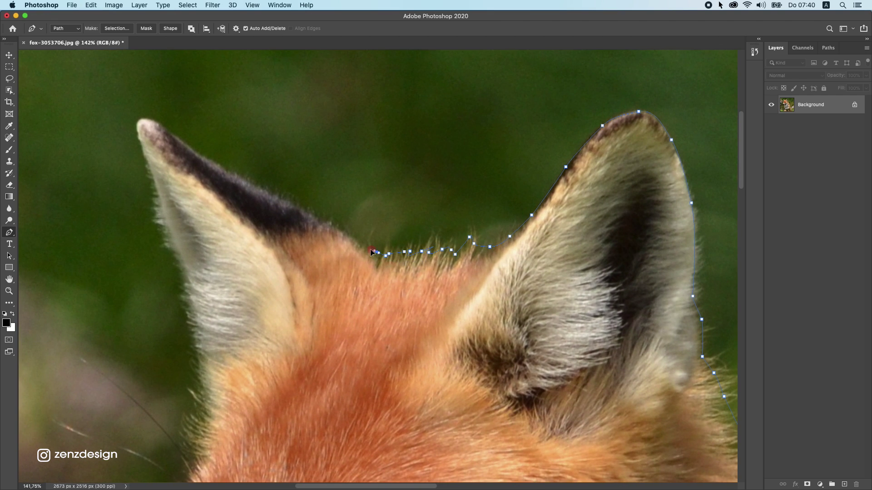
Step: Continue the path up the dark inner edge of the farther ear toward its tip
left_click(349, 235)
left_click(320, 218)
left_click(302, 210)
left_click(282, 202)
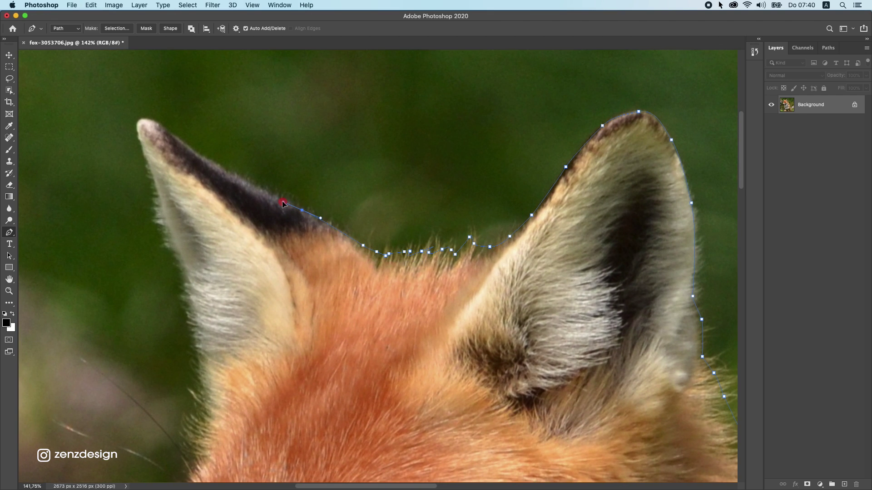
left_click(236, 177)
left_click(221, 166)
left_click(202, 154)
Step: Round the tip of the farther ear and trace down its outer edge
scroll(193, 181, "down", 5)
left_click(195, 118)
left_click_drag(209, 156, 212, 164)
left_click_drag(215, 209, 216, 225)
left_click(215, 245)
left_click(212, 289)
Step: Trace from the farther ear's base down the forehead and around the brow to the far eye
scroll(211, 289, "down", 4)
left_click(206, 220)
left_click_drag(187, 250, 186, 258)
left_click_drag(187, 273, 187, 277)
scroll(189, 287, "up", 4)
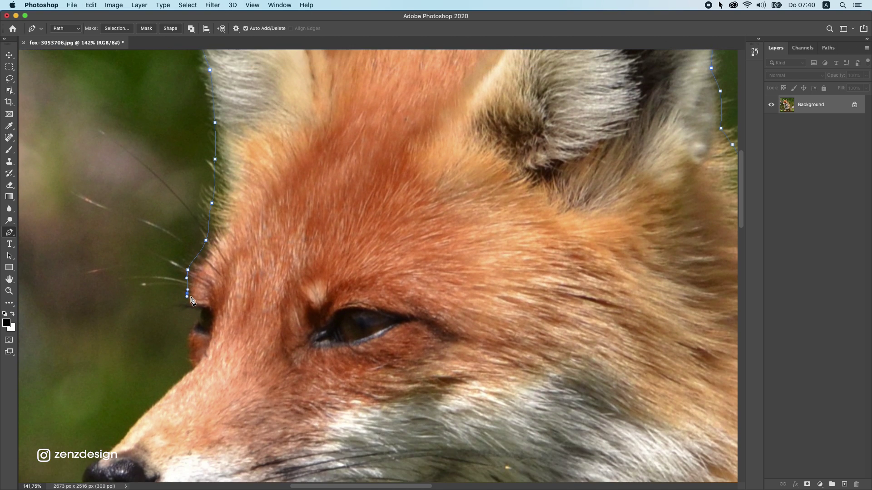
scroll(191, 275, "up", 2)
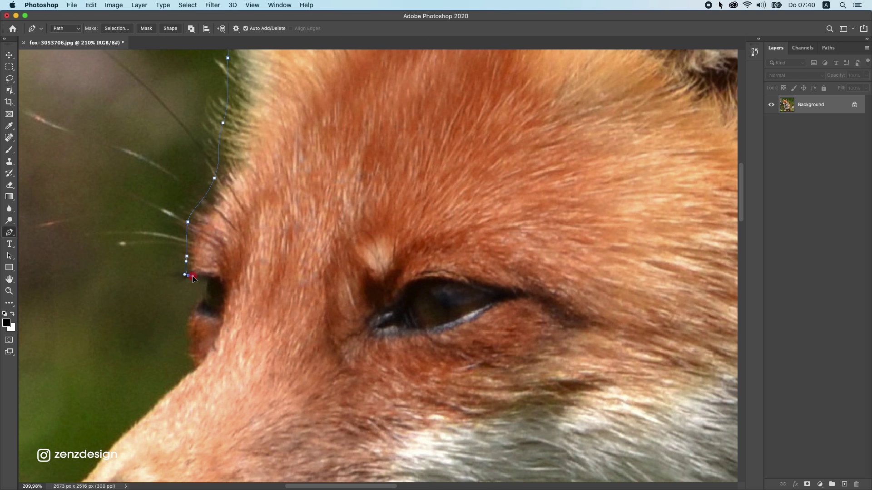
left_click_drag(215, 279, 221, 281)
left_click(203, 290)
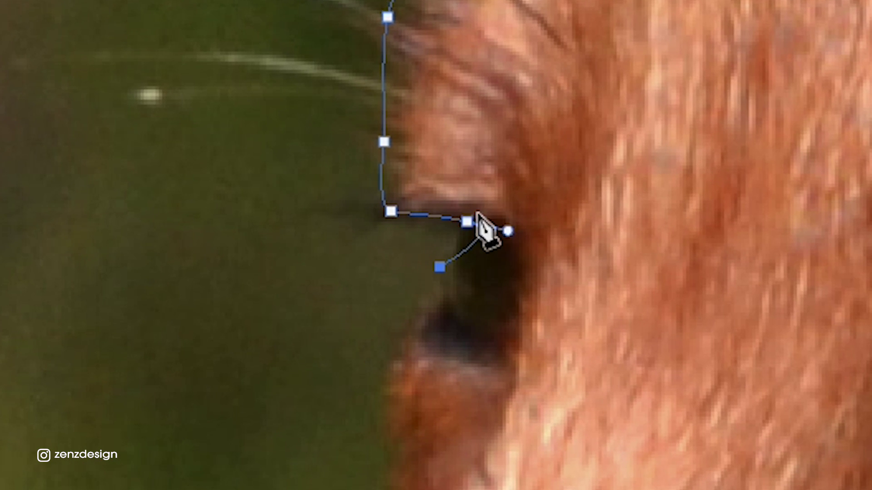
key("ctrl+z")
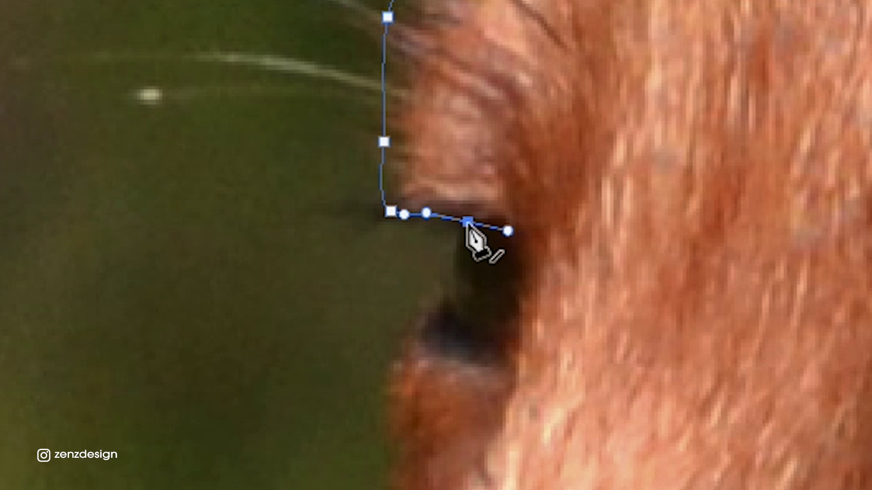
key("ctrl+z")
Step: Trace the contour of the far eye and the cheek below it to the start of the muzzle bridge
mouse_move(467, 221)
left_mouse_down()
mouse_move(505, 222)
mouse_move(468, 222)
left_mouse_up()
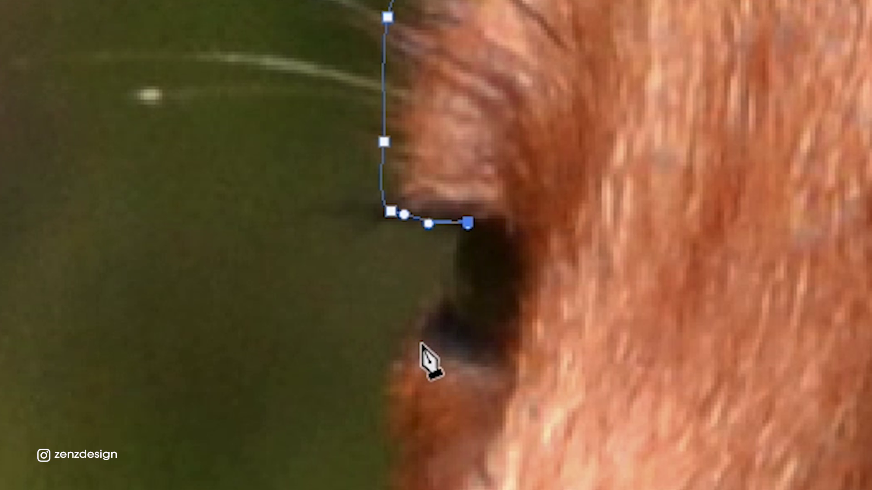
left_click_drag(453, 304, 418, 330)
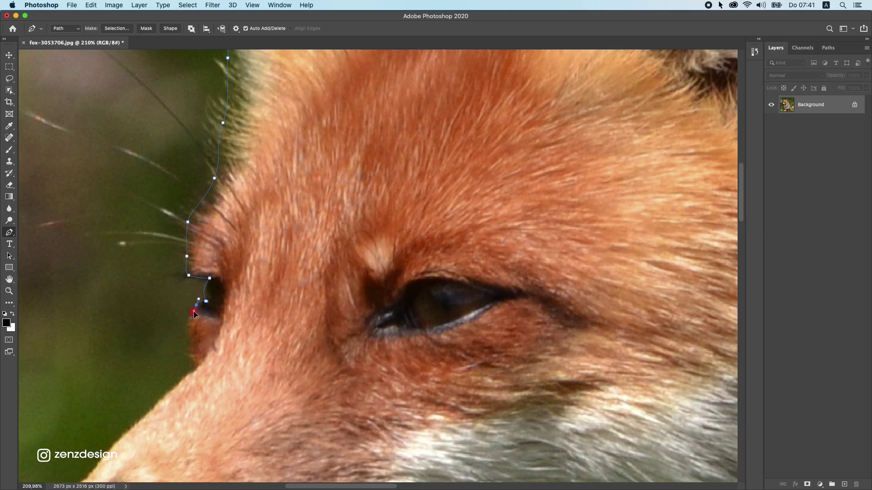
left_click_drag(193, 312, 188, 330)
left_click(190, 359)
Step: Follow the bridge of the muzzle and curve the path around the black nose to the front of the mouth
left_click_drag(104, 457, 233, 243)
left_click(214, 262)
left_click(185, 284)
left_click_drag(160, 312, 160, 317)
left_click(171, 345)
left_click_drag(176, 370, 201, 182)
Step: Trace the underside of the chin and jaw back to the throat
left_click(266, 247)
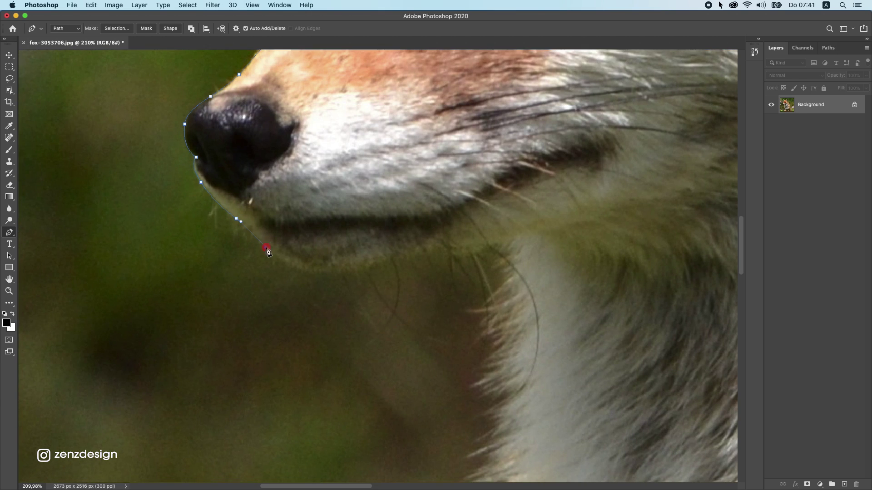
left_click_drag(266, 248, 158, 226)
left_click(218, 249)
left_click(331, 227)
left_click(366, 230)
Step: Trace the chest fur and tail down past the image's bottom edge and close the path at its starting anchor
scroll(366, 229, "down", 2)
left_click(329, 241)
left_click(327, 296)
left_click_drag(311, 263, 316, 283)
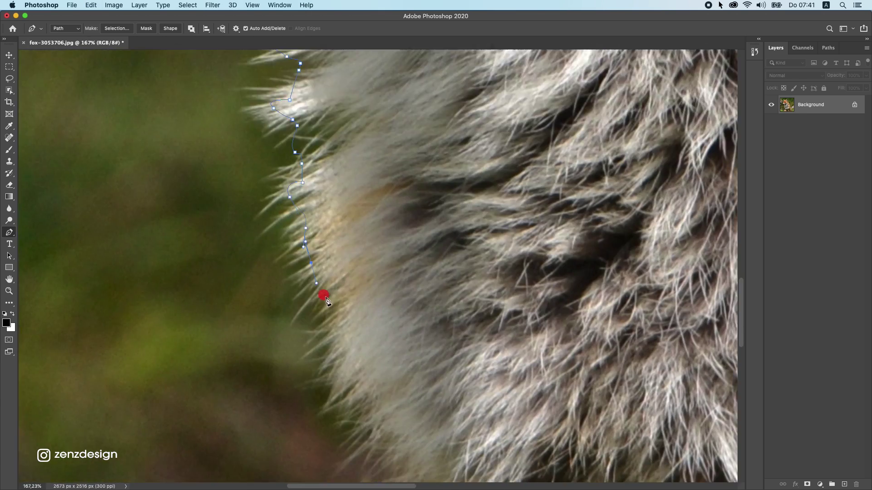
scroll(326, 300, "down", 10)
left_click(331, 304)
key("super+0")
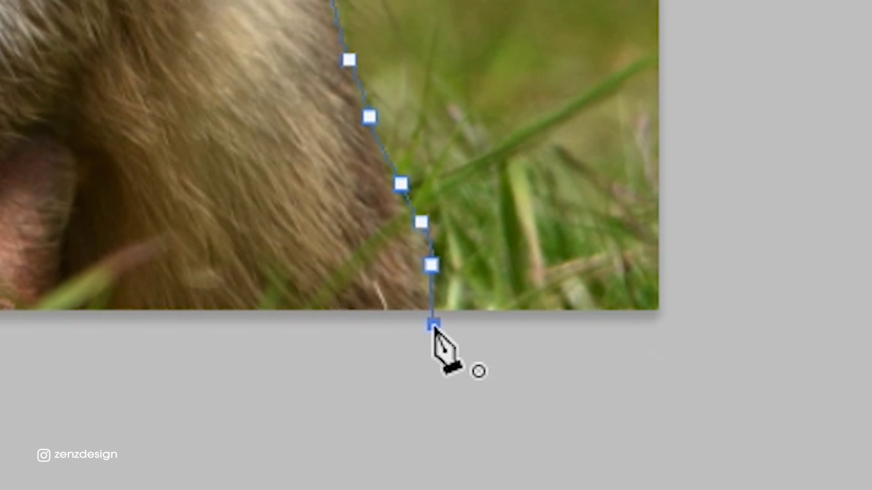
left_click(433, 325)
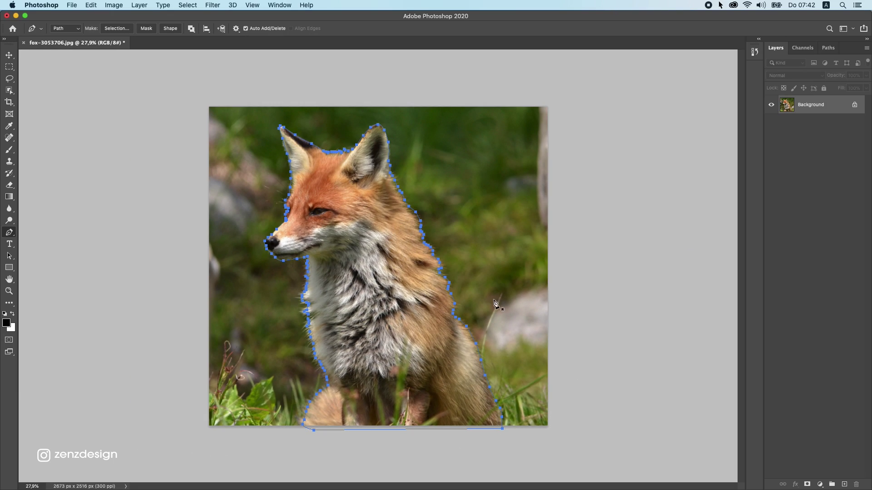
Step: Convert the closed path into a new anti-aliased selection with a 1-pixel feather radius and apply it as the fox layer's mask
right_click(379, 211)
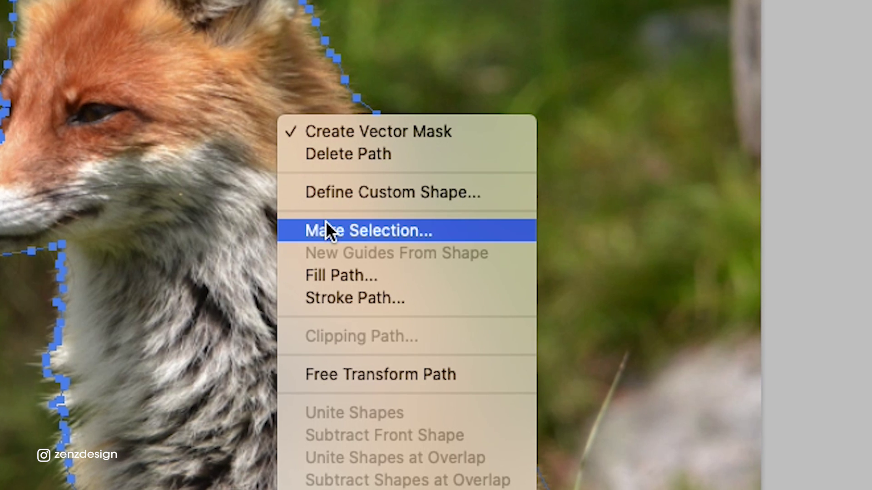
left_click(325, 227)
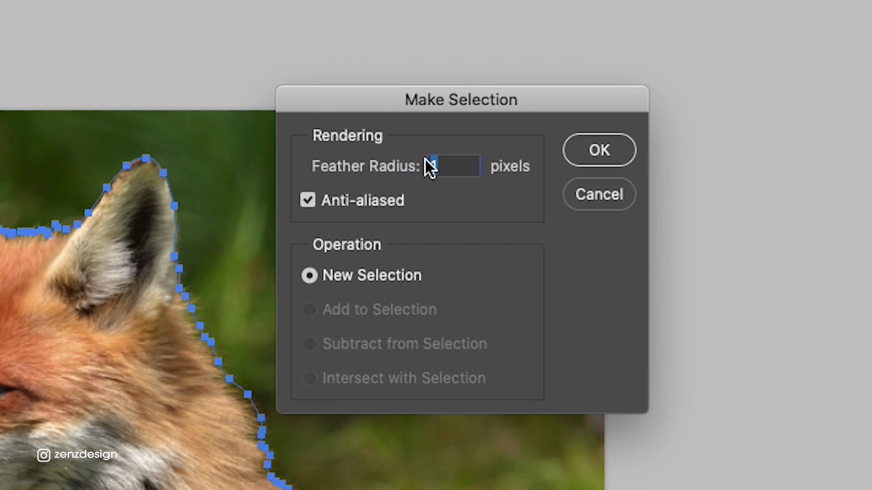
type("0")
left_click_drag(444, 164, 380, 145)
type("1")
key("Tab")
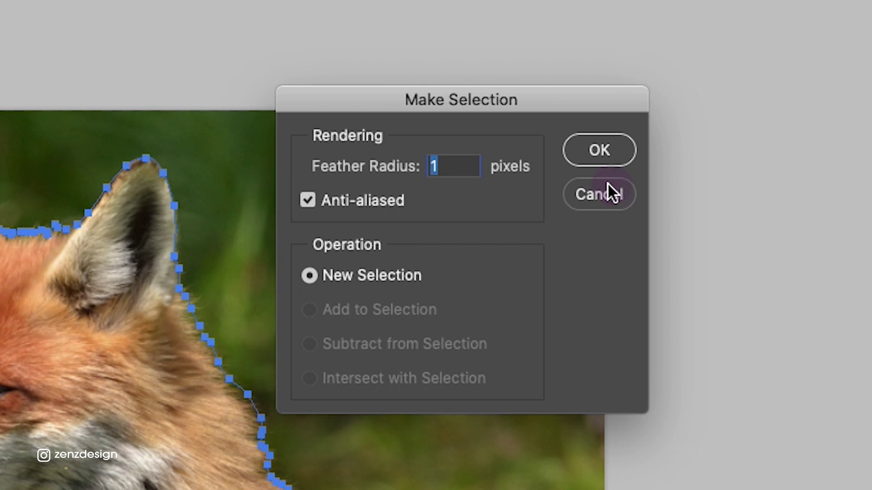
left_click_drag(395, 101, 414, 38)
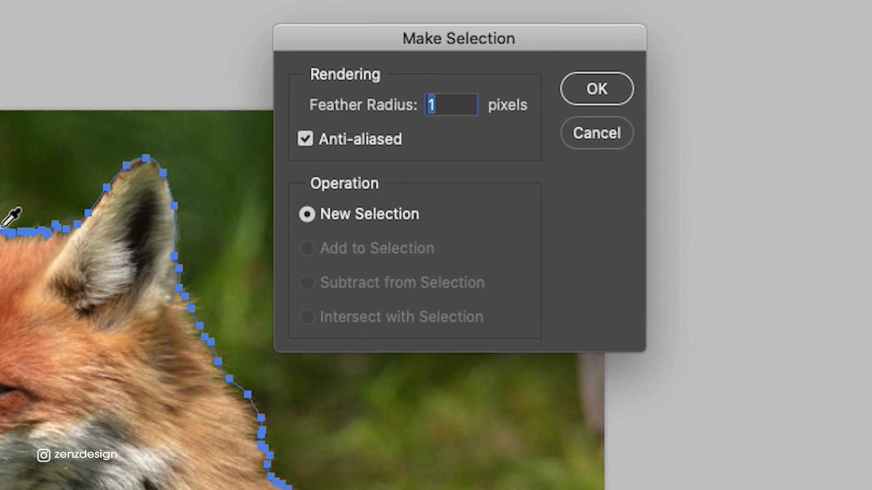
left_click(616, 94)
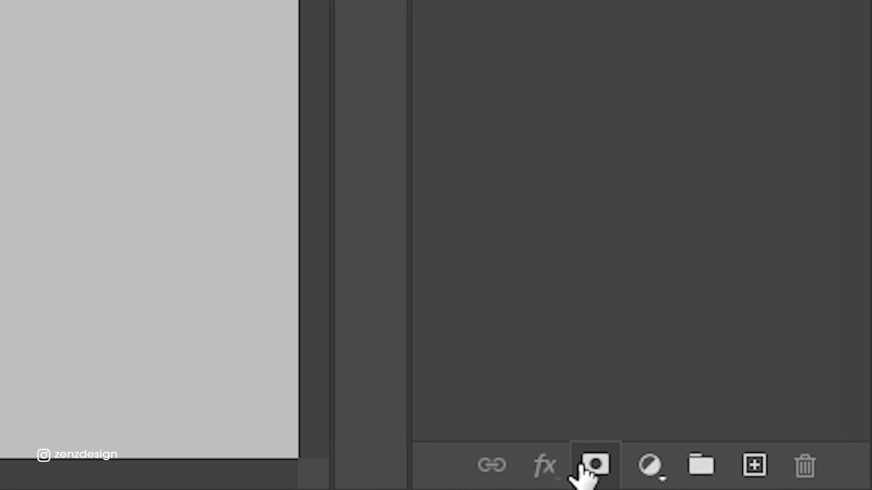
left_click(581, 463)
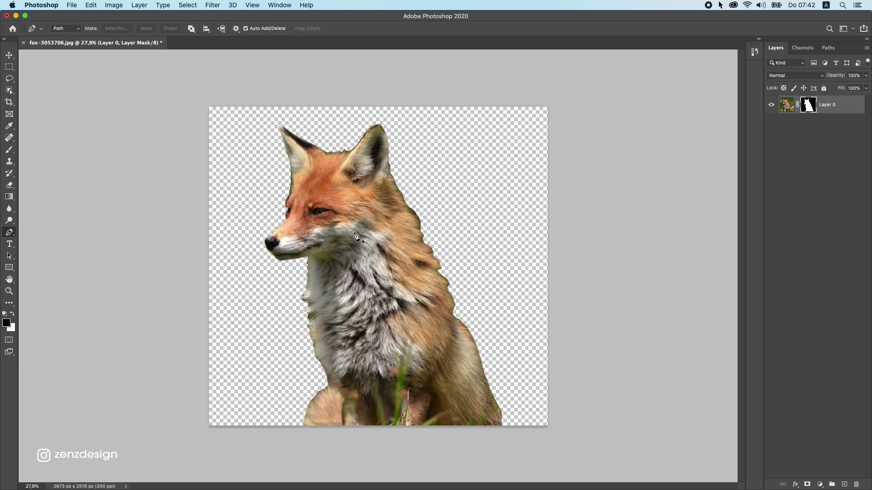
Step: Add a Solid Color fill layer in grey #909090 and place it below the masked fox layer
scroll(357, 237, "up", 2)
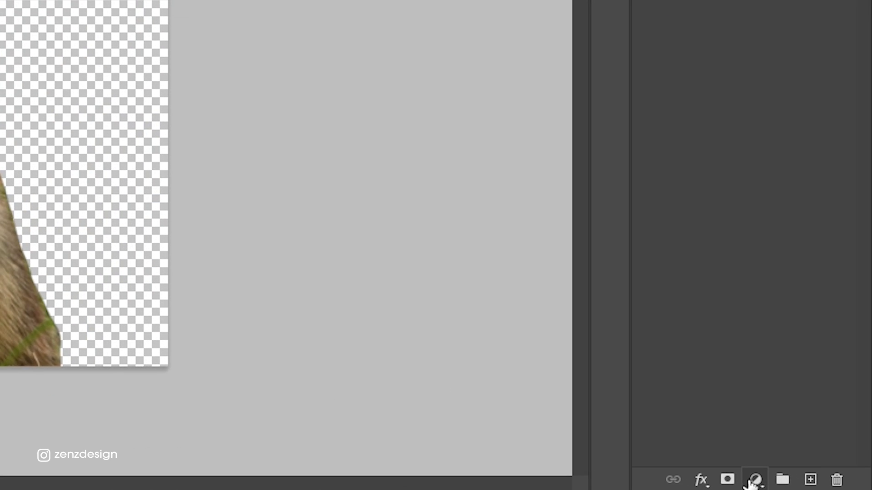
left_click(819, 484)
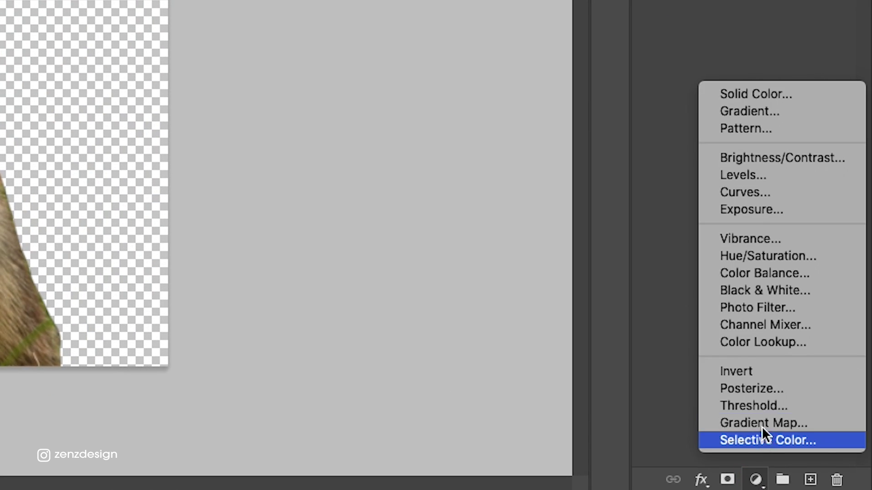
left_click(764, 91)
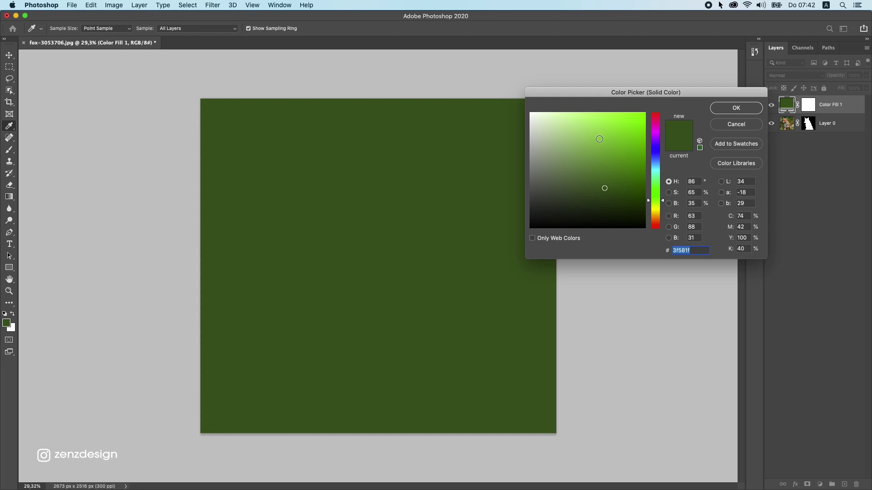
left_click_drag(593, 139, 514, 160)
mouse_move(200, 216)
left_mouse_down()
mouse_move(191, 243)
mouse_move(188, 218)
mouse_move(169, 247)
mouse_move(209, 221)
left_mouse_up()
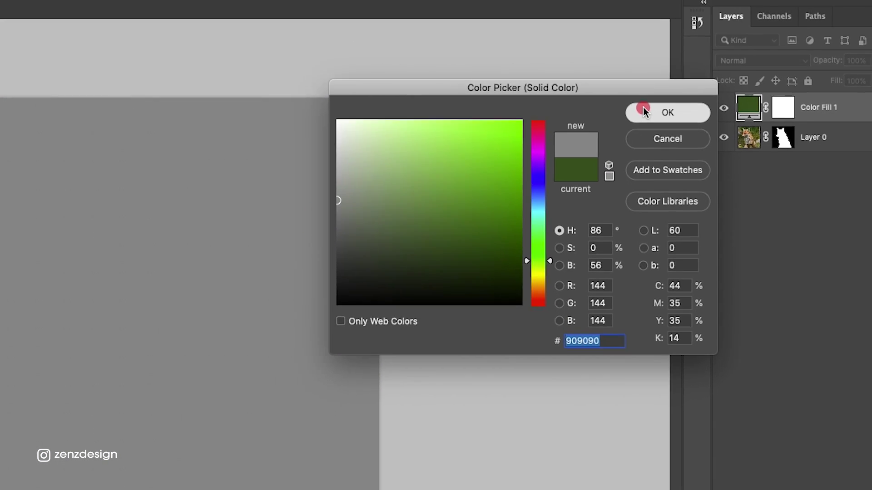
left_click(600, 111)
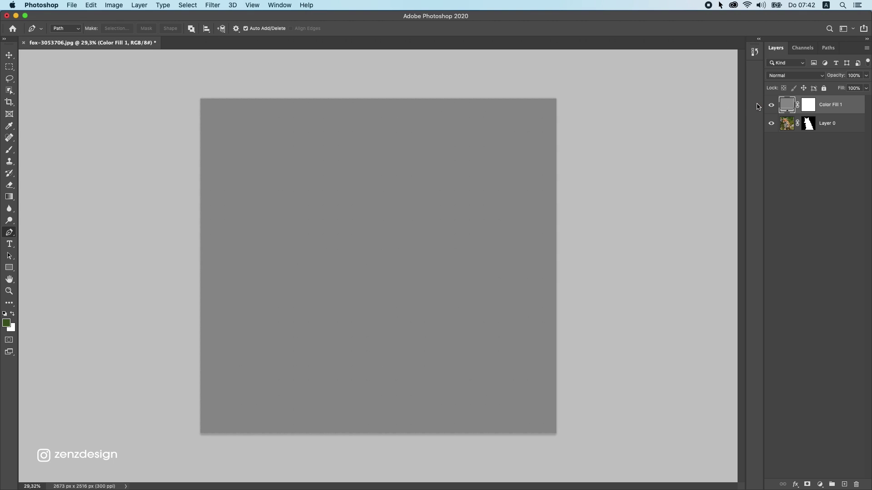
left_click_drag(841, 102, 838, 125)
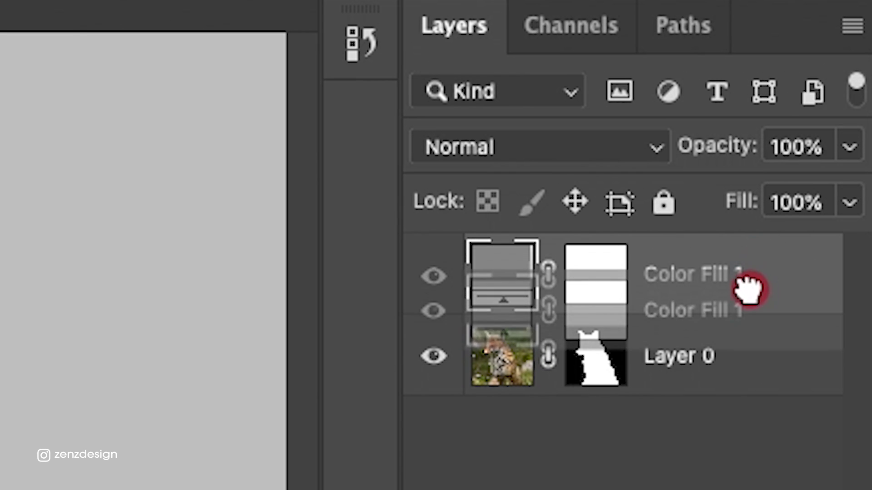
left_click_drag(731, 365, 725, 375)
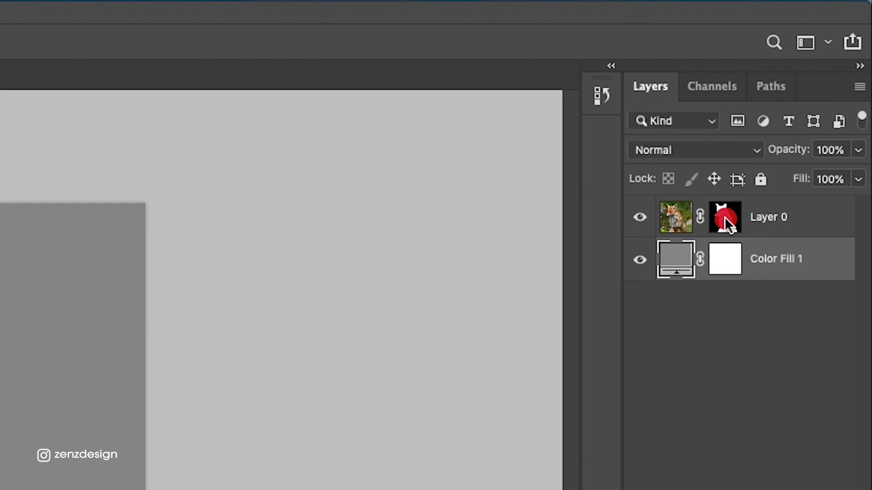
Step: Open the fox layer's mask in Select and Mask with the preview transparency at 100%
left_click(809, 108)
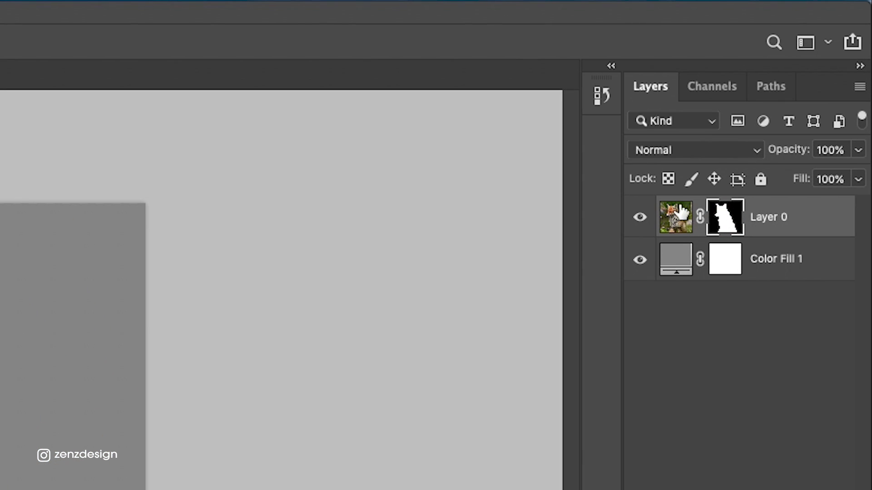
right_click(728, 220)
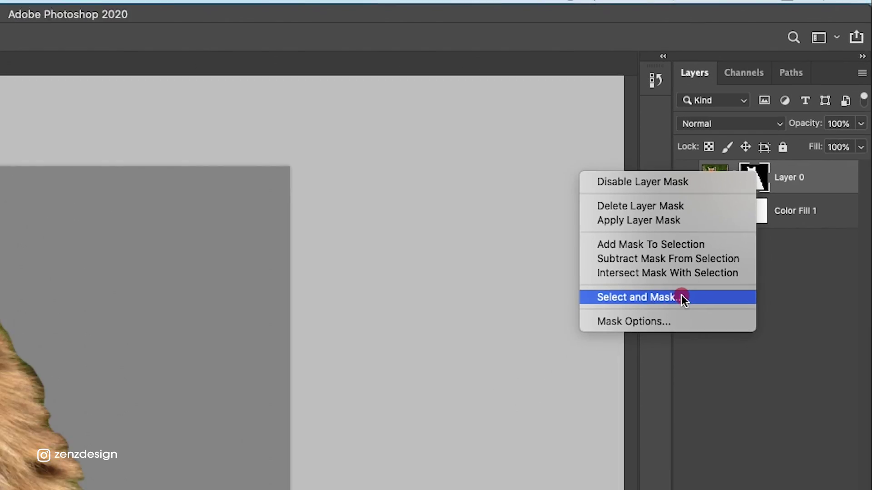
left_click(633, 366)
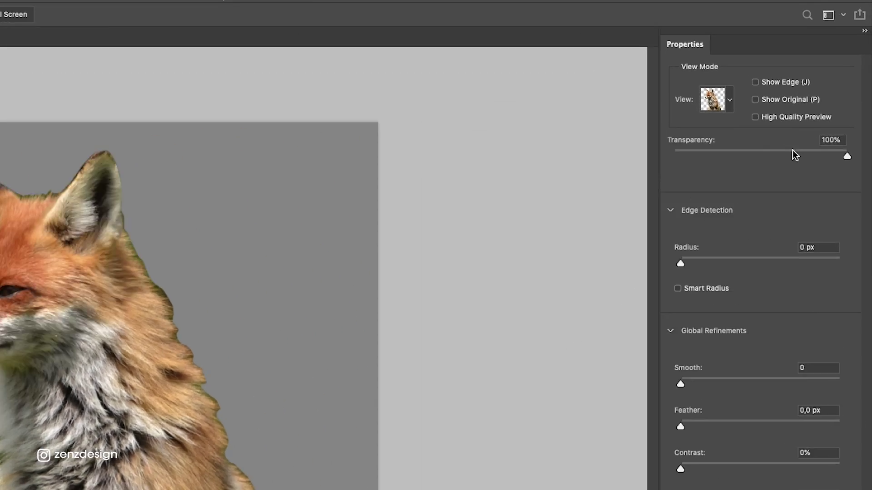
mouse_move(855, 120)
left_mouse_down()
mouse_move(723, 132)
mouse_move(857, 122)
mouse_move(787, 119)
mouse_move(855, 120)
left_mouse_up()
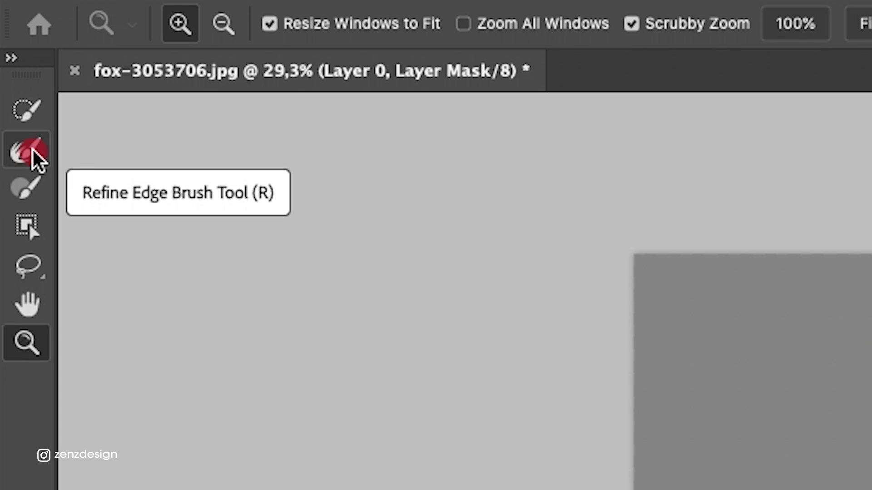
Step: Refine the fur edge from behind the near ear down the nape using the Refine Edge Brush at size 90
left_click(11, 69)
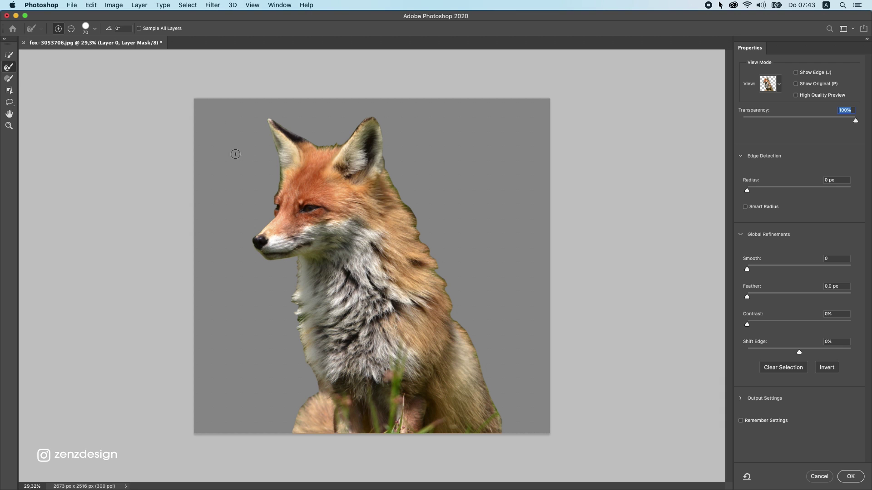
scroll(313, 198, "up", 3)
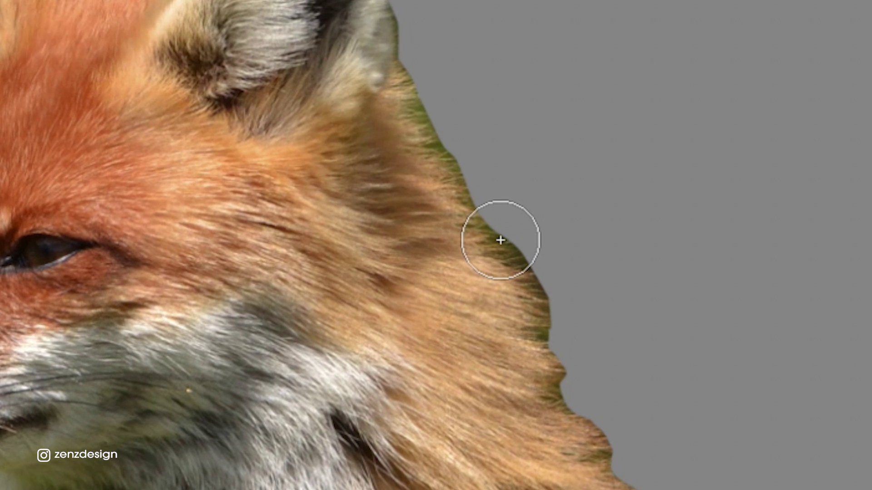
left_click_drag(485, 222, 494, 239)
mouse_move(530, 288)
left_mouse_down()
mouse_move(545, 337)
mouse_move(430, 138)
mouse_move(487, 232)
left_mouse_up()
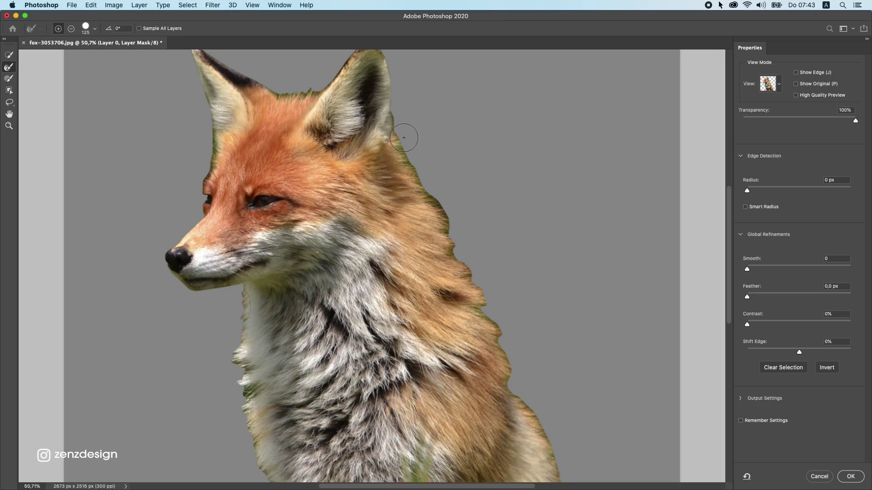
mouse_move(403, 143)
left_mouse_down()
mouse_move(408, 171)
mouse_move(452, 250)
left_mouse_up()
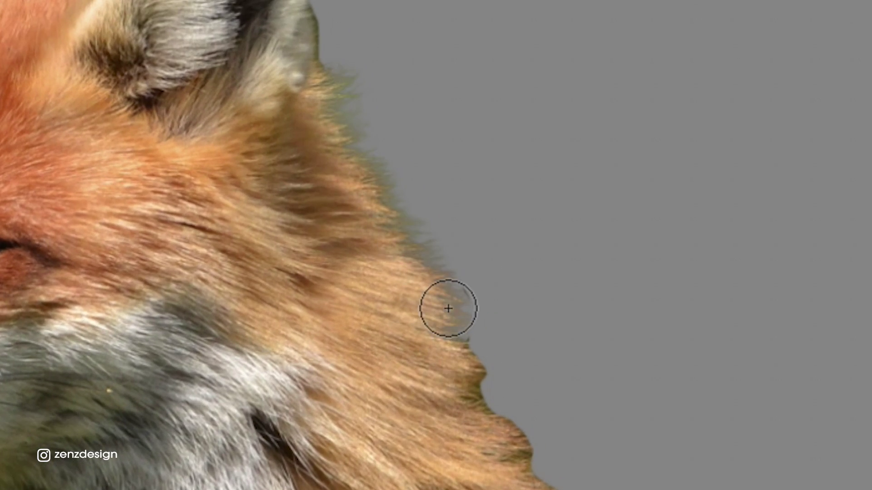
mouse_move(476, 388)
left_mouse_down()
mouse_move(410, 256)
mouse_move(351, 195)
mouse_move(392, 222)
mouse_move(319, 212)
left_mouse_up()
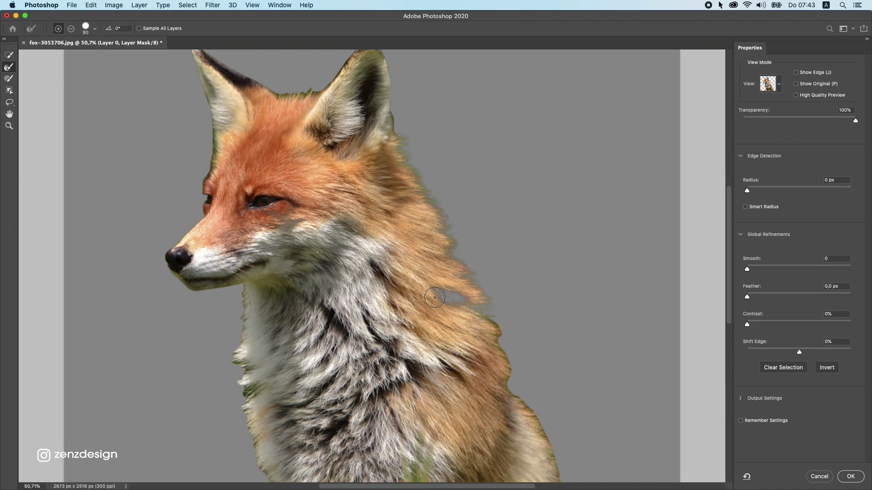
left_click_drag(393, 268, 435, 255)
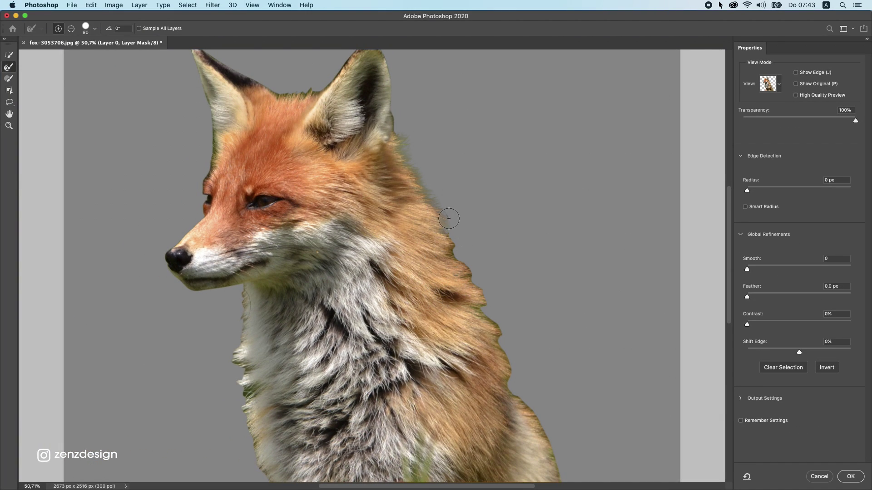
Step: Refine the fur edge along the neck and back down to the rump, undoing and repainting the lowest stretch
left_click_drag(477, 252, 413, 141)
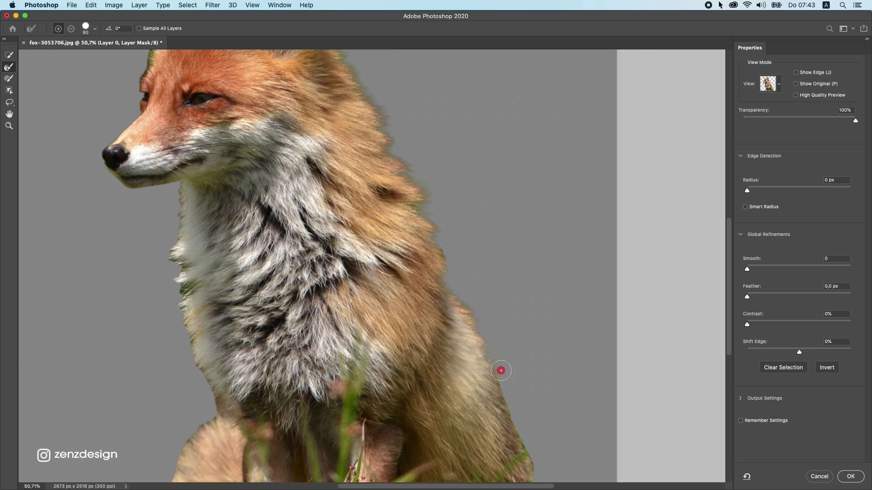
left_click_drag(466, 222, 401, 91)
left_click_drag(431, 237, 468, 377)
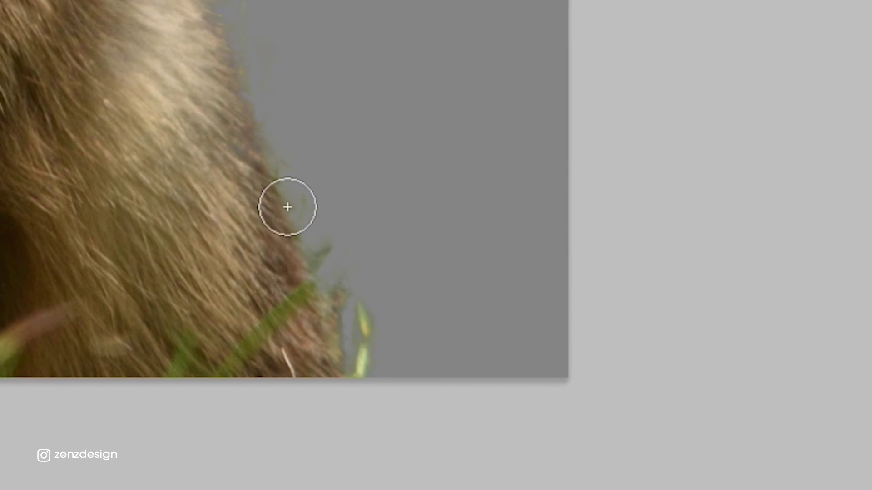
key("ctrl+z")
left_click_drag(327, 104, 403, 324)
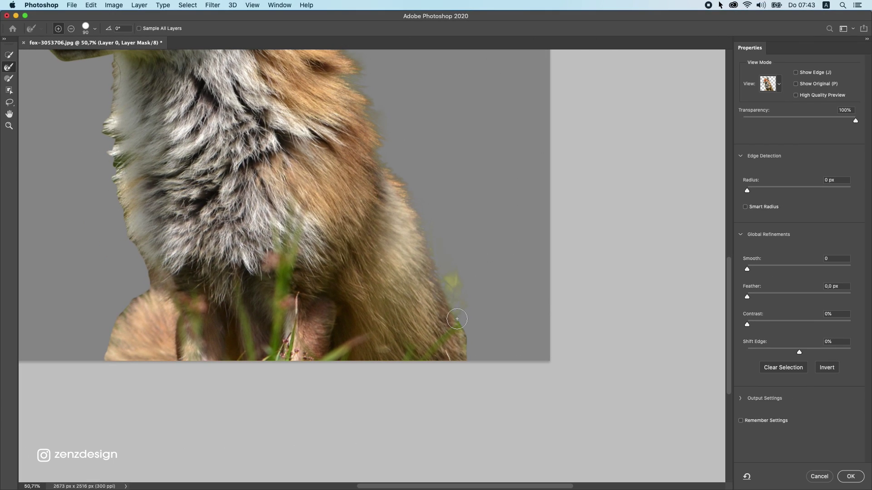
Step: With the refine brush at size 60, refine the near ear's base, the fur between the ears and the edge below the far ear
scroll(311, 145, "up", 10)
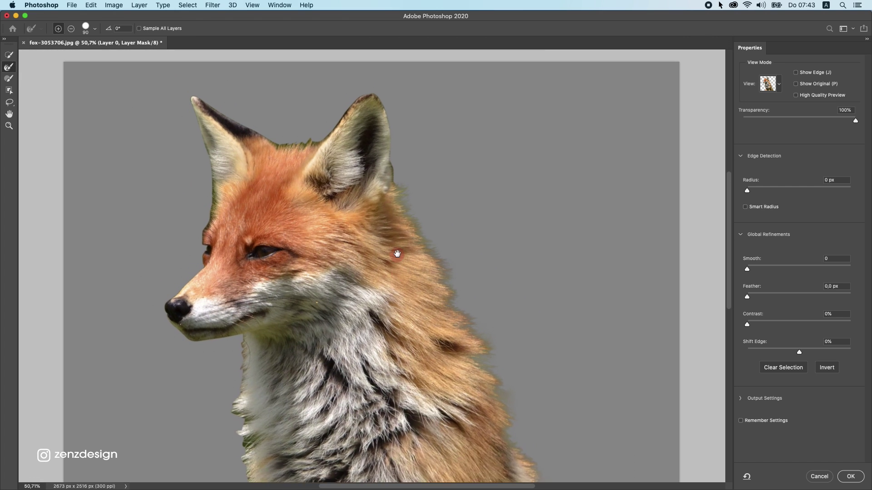
left_click_drag(409, 279, 409, 279)
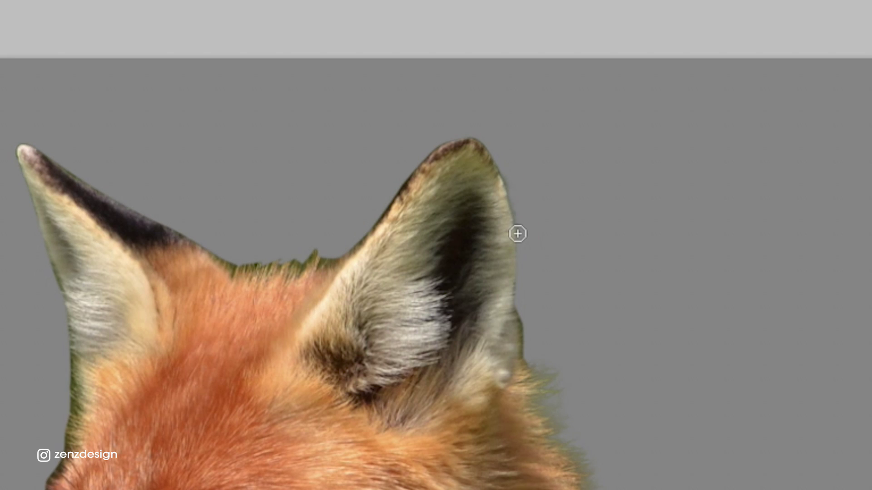
left_click(538, 371)
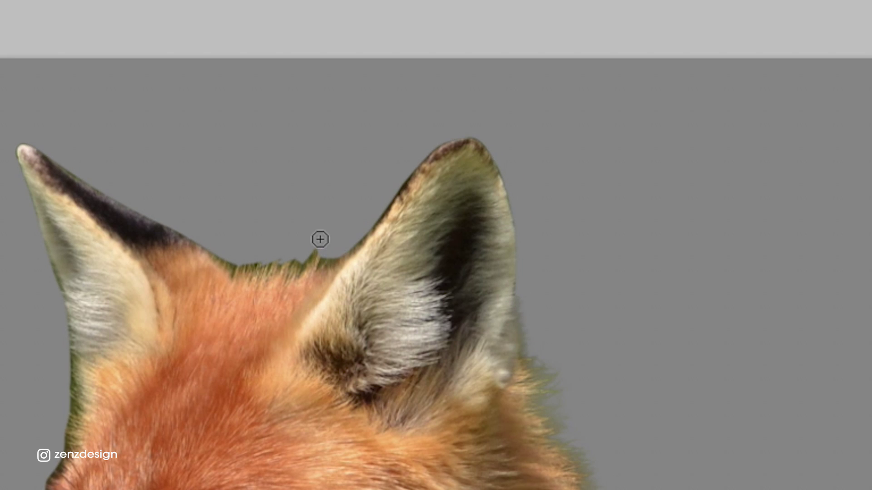
mouse_move(339, 256)
left_mouse_down()
mouse_move(254, 267)
mouse_move(209, 255)
left_mouse_up()
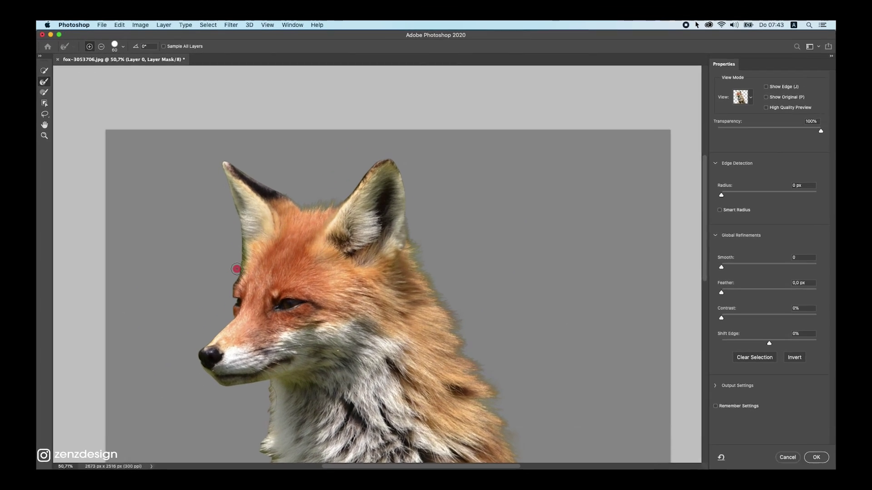
left_click_drag(256, 241, 242, 288)
left_click_drag(245, 386, 241, 390)
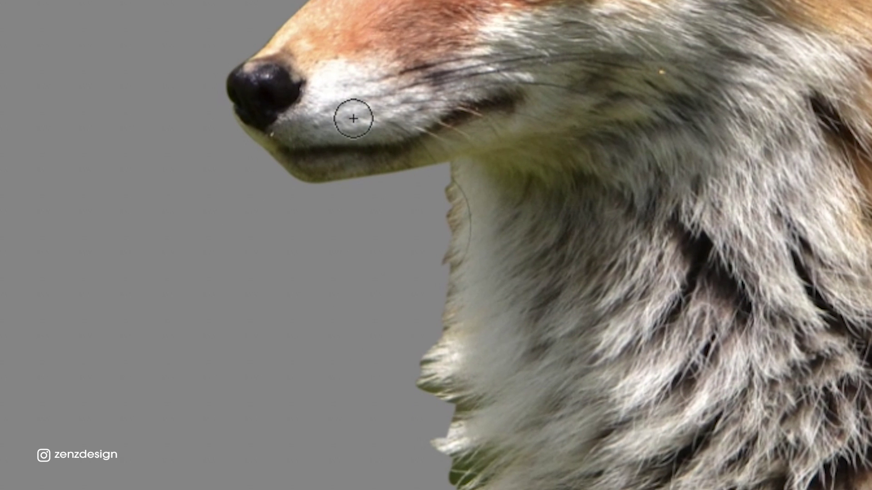
Step: Try the refine brush under the chin, and refine the fur edge from the throat down the chest to the tail
mouse_move(308, 161)
left_mouse_down()
mouse_move(399, 184)
mouse_move(389, 198)
left_mouse_up()
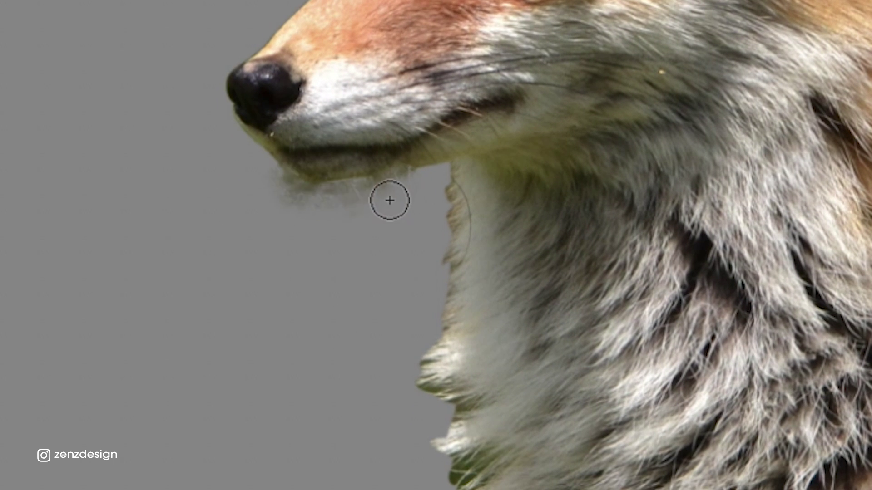
left_click_drag(459, 196, 453, 474)
mouse_move(453, 212)
left_mouse_down()
mouse_move(480, 218)
mouse_move(478, 204)
mouse_move(487, 223)
mouse_move(440, 227)
mouse_move(480, 214)
mouse_move(476, 122)
mouse_move(406, 137)
mouse_move(404, 118)
left_mouse_up()
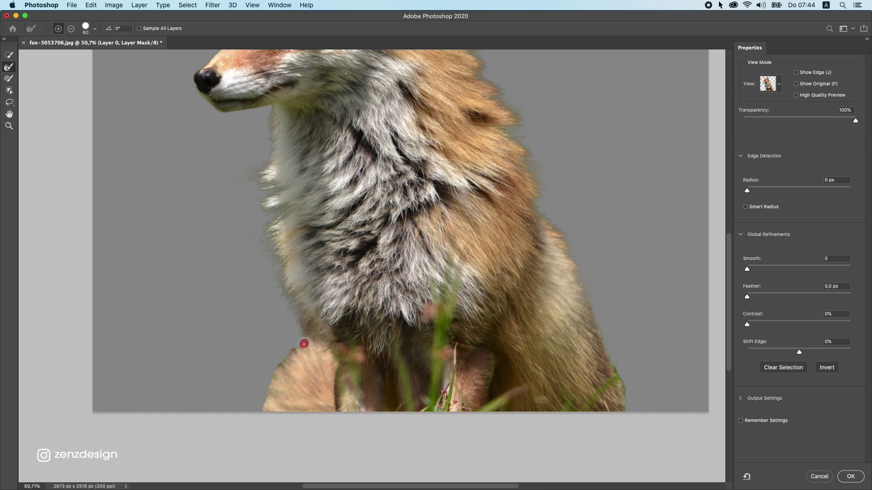
Step: Contract the mask's outline by setting Shift Edge to -37%
scroll(384, 265, "down", 5)
scroll(381, 261, "up", 2)
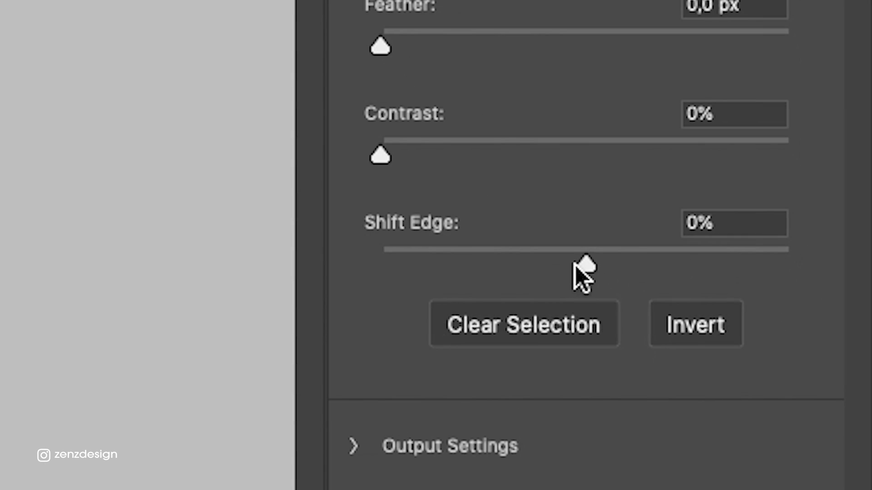
left_click_drag(573, 266, 531, 271)
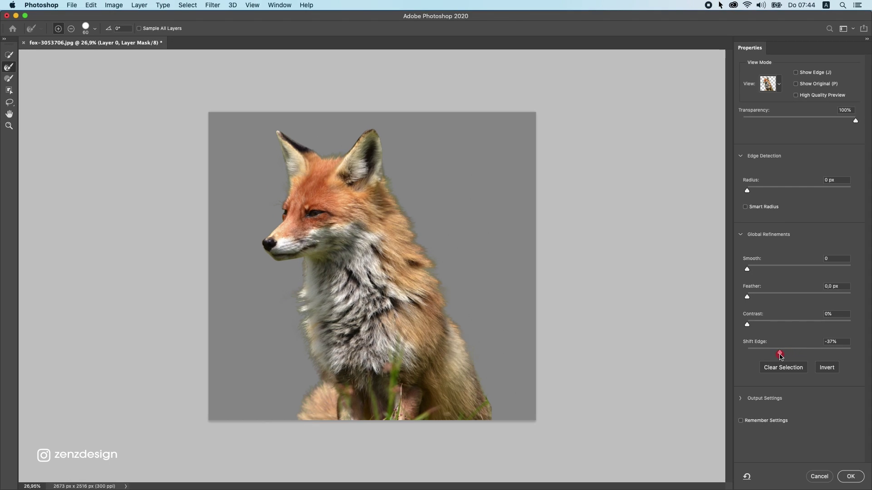
Step: Readjust Shift Edge to about -5% and apply the Select and Mask refinement to the layer mask
key("super+z")
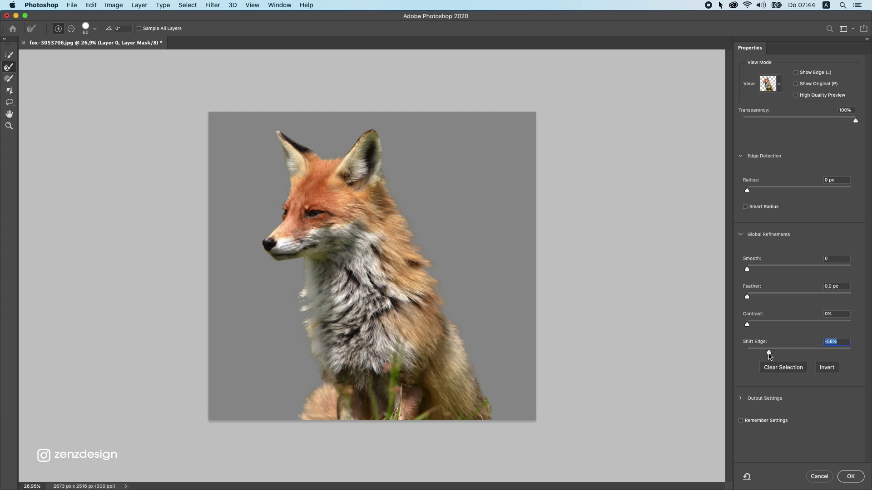
key("z")
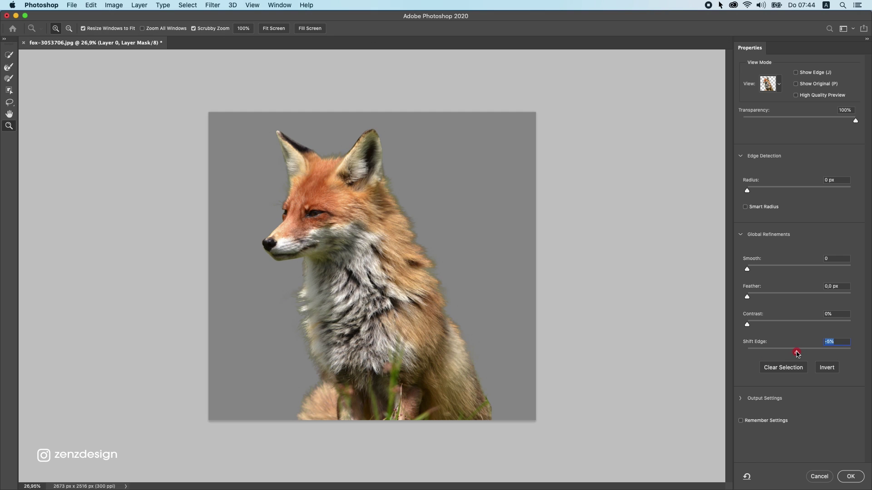
left_click(849, 476)
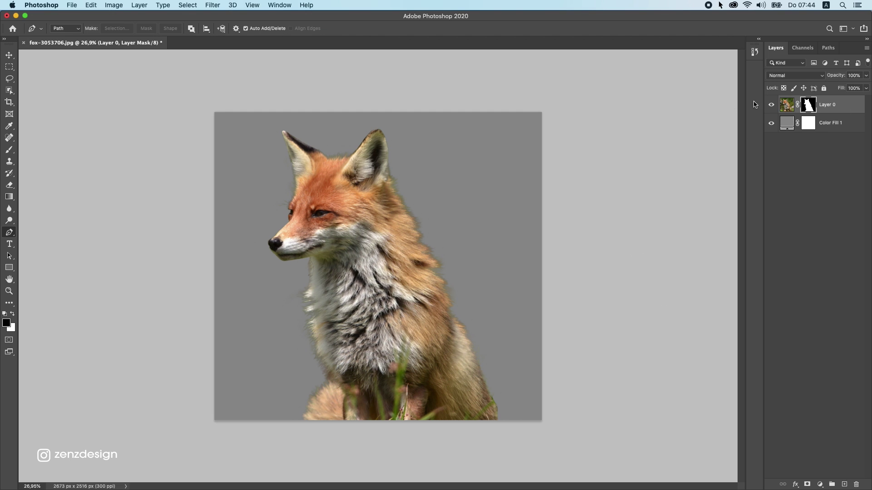
Step: Target Layer 0's image instead of its mask and set up the Clone Stamp tool with a soft brush of size 90
scroll(430, 227, "up", 5)
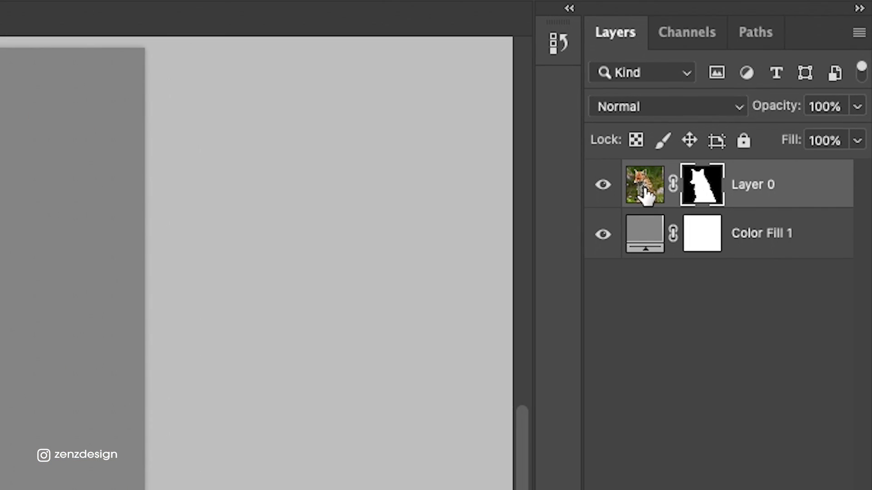
left_click(786, 107)
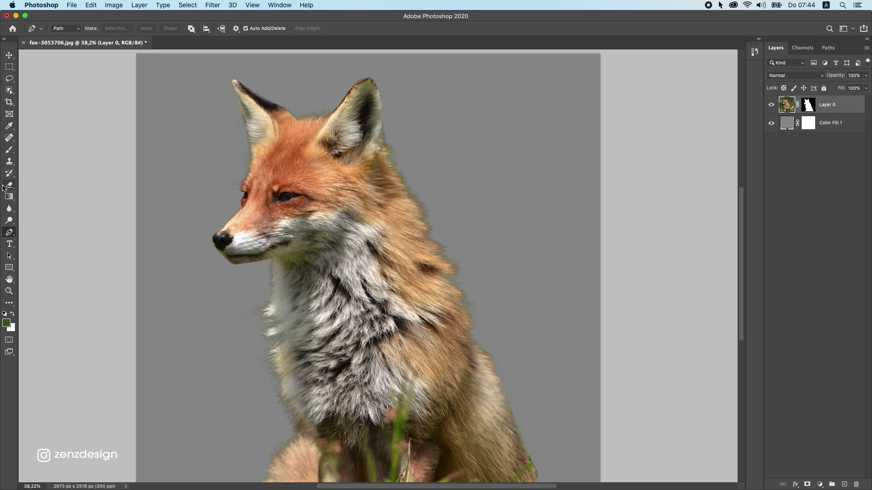
right_click(14, 165)
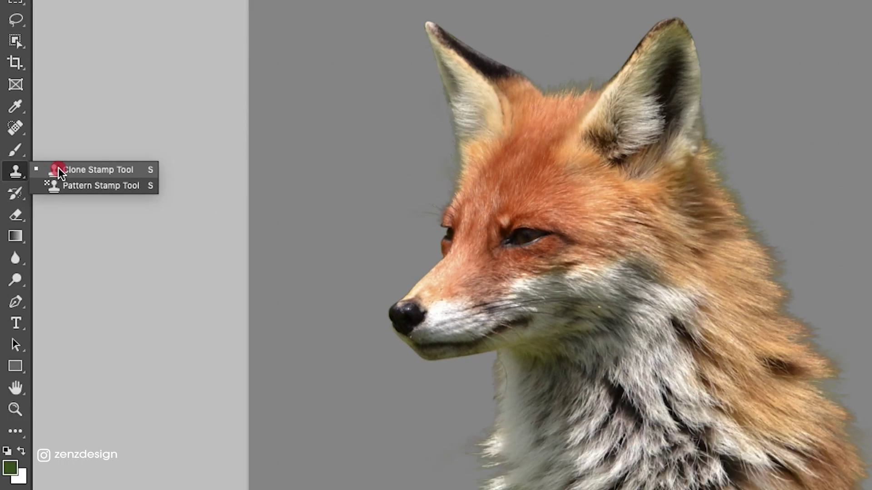
left_click(150, 204)
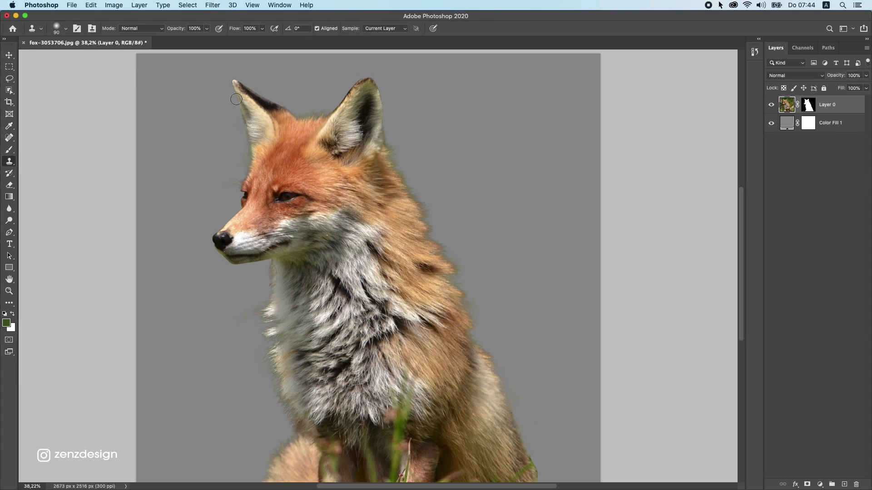
left_click(56, 29)
mouse_move(58, 71)
left_mouse_down()
mouse_move(87, 69)
mouse_move(45, 78)
left_mouse_up()
left_click(473, 4)
Step: Clone clean orange fur over the green-tinted edge at the back of the neck, resampling nearby fur between strokes
scroll(378, 215, "up", 2)
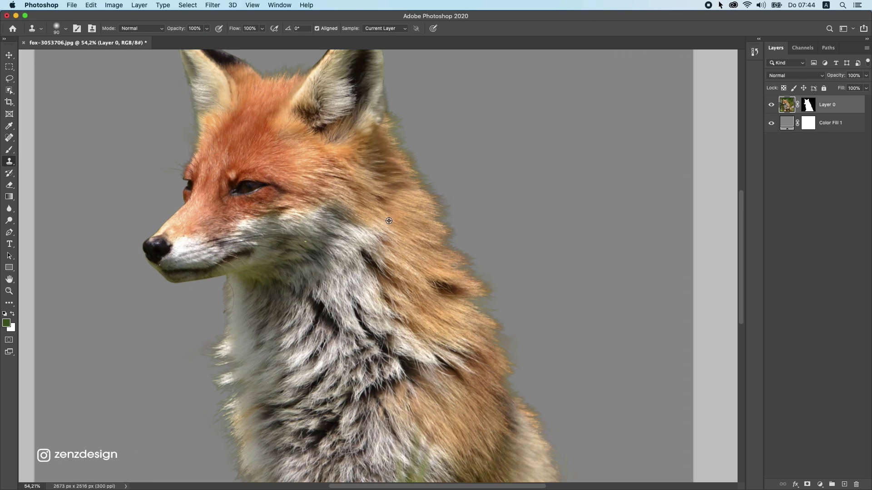
scroll(433, 202, "up", 4)
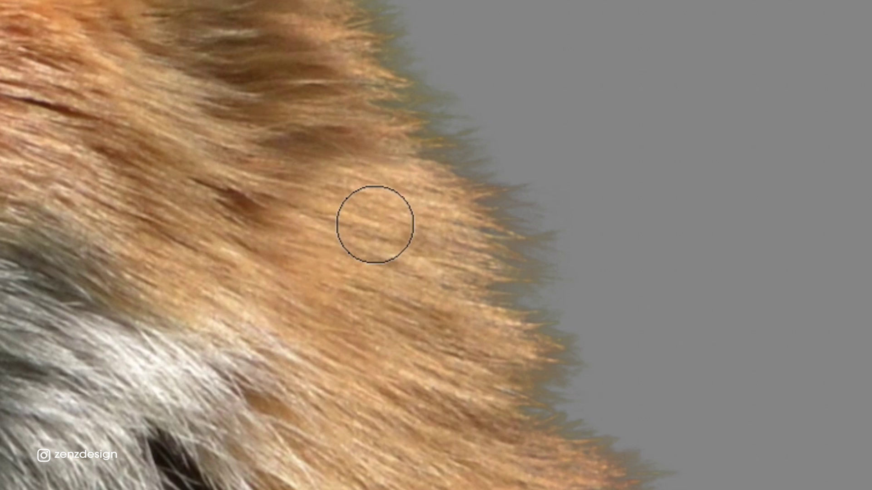
key("alt")
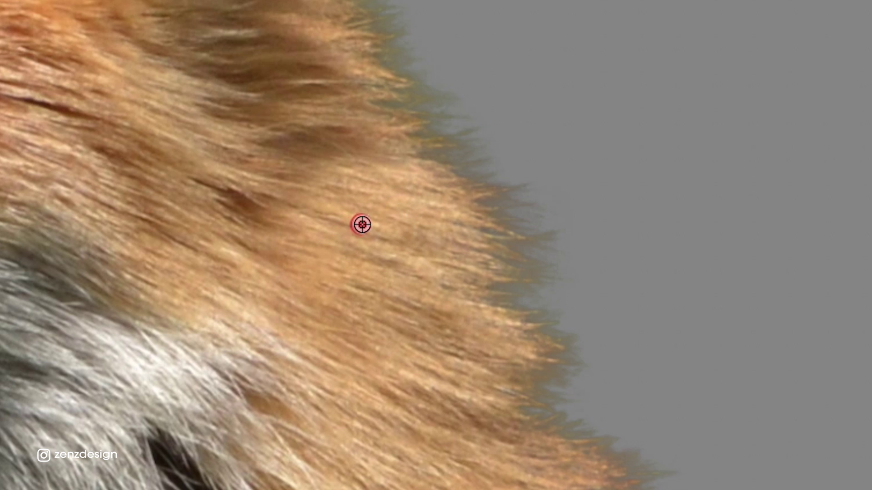
left_click(400, 232, "alt")
left_click(710, 224)
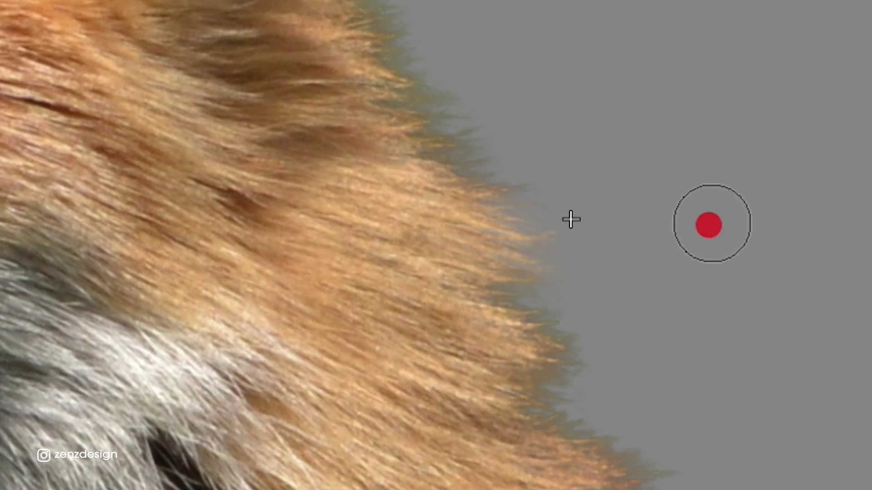
key("alt")
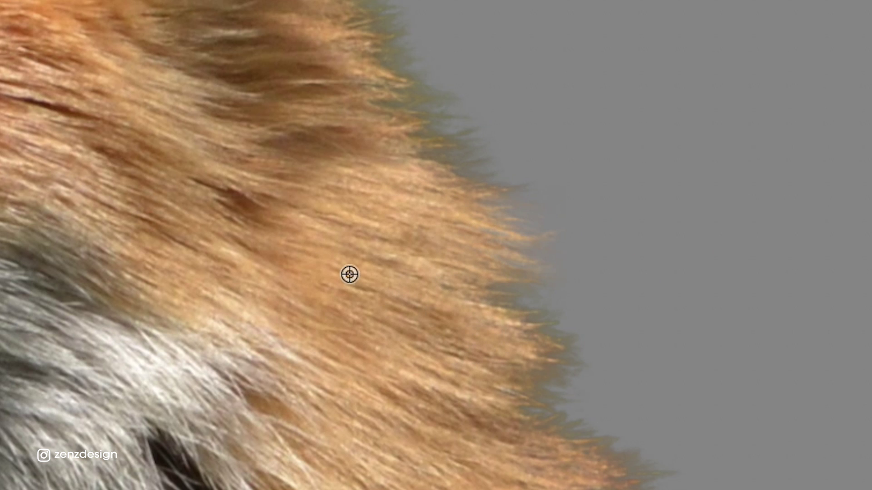
left_click(400, 298, "alt")
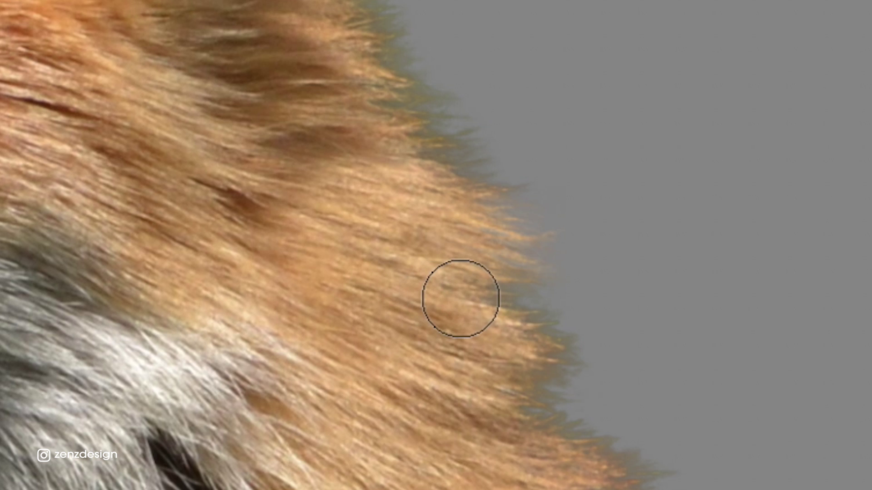
mouse_move(479, 304)
left_mouse_down()
mouse_move(530, 317)
mouse_move(625, 320)
mouse_move(794, 271)
left_mouse_up()
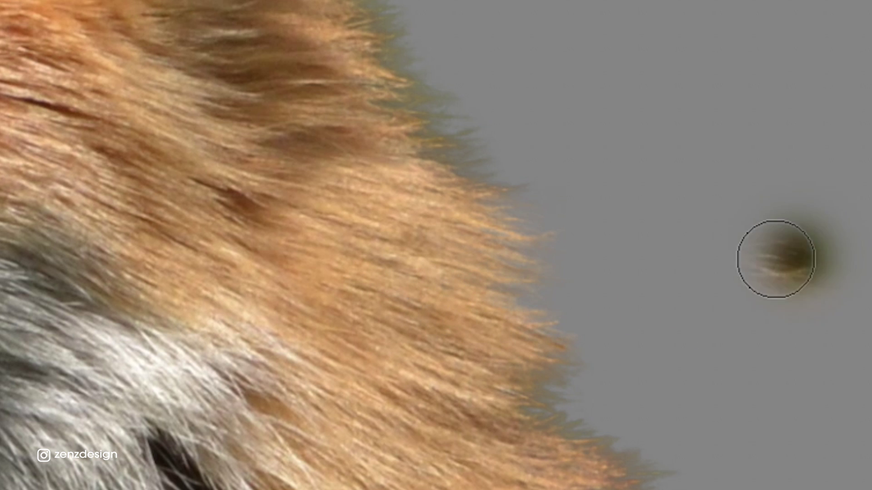
Step: Clone orange fur over the next green notch down the neck edge, undoing stray strokes and resampling
scroll(563, 305, "down", 4)
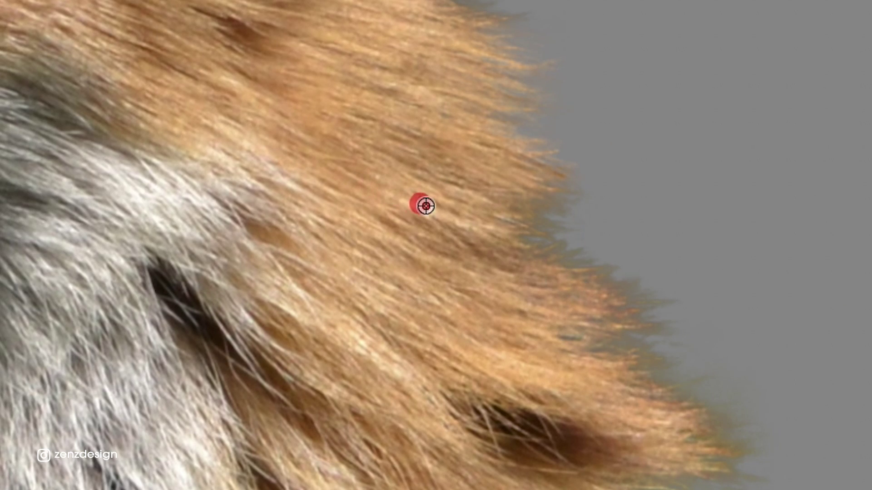
left_click_drag(516, 208, 591, 228)
left_click(778, 177)
key("ctrl+z")
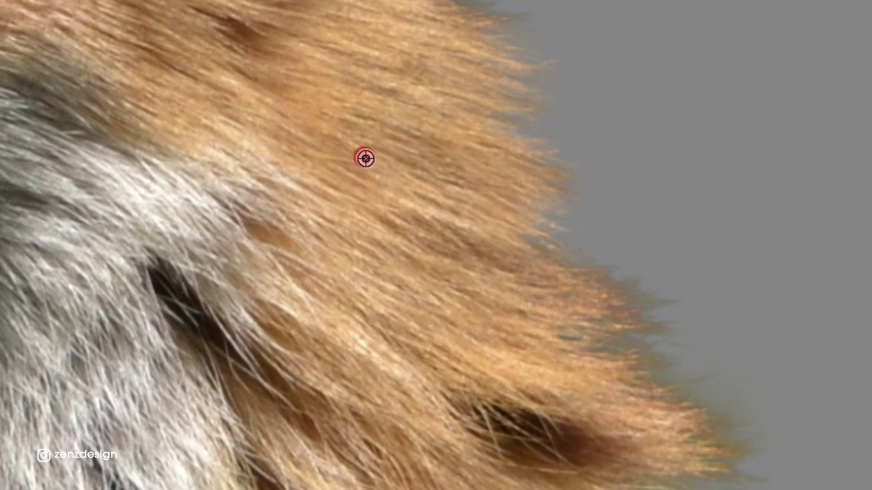
left_click_drag(548, 166, 666, 178)
scroll(628, 212, "down", 2)
key("ctrl+z")
left_click(431, 145, "alt")
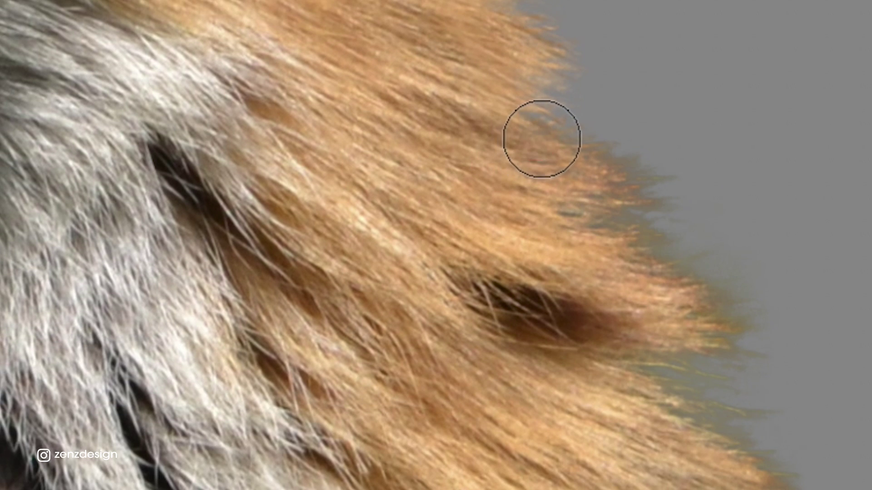
Step: Clone orange fur over the green fringe above and around the tip of the tuft with the dark spot
mouse_move(542, 139)
left_mouse_down()
mouse_move(569, 151)
mouse_move(762, 172)
left_mouse_up()
left_click(502, 226, "alt")
left_click_drag(581, 233, 745, 241)
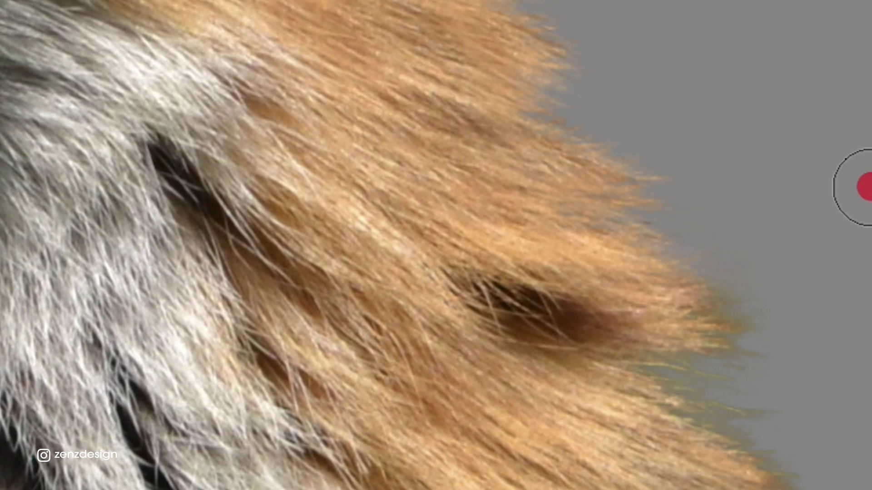
left_click(509, 251, "alt")
left_click_drag(693, 319, 714, 318)
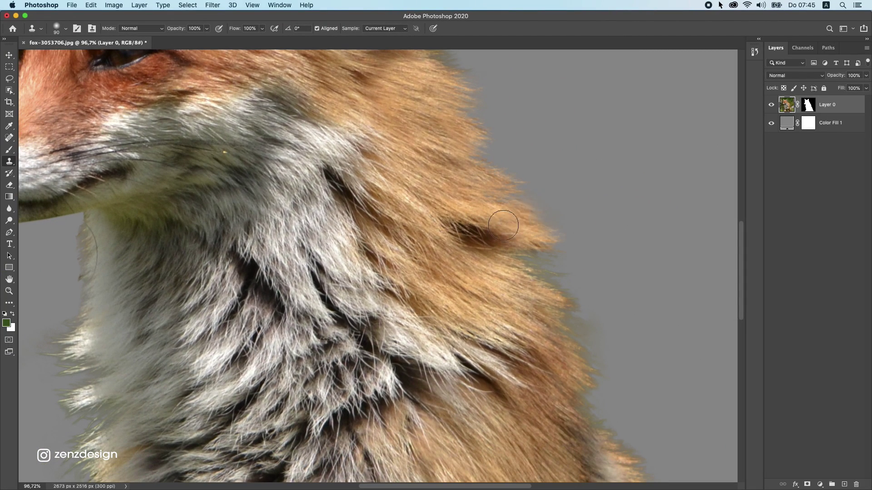
scroll(503, 226, "down", 2)
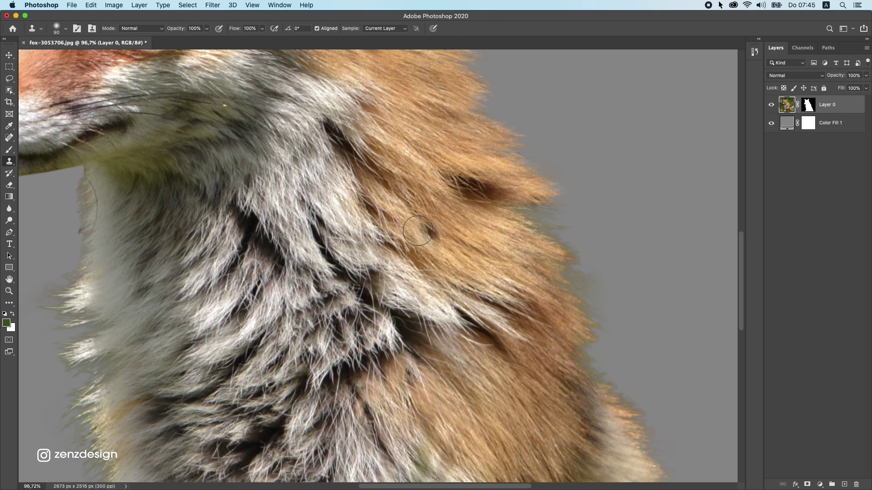
scroll(382, 207, "down", 3)
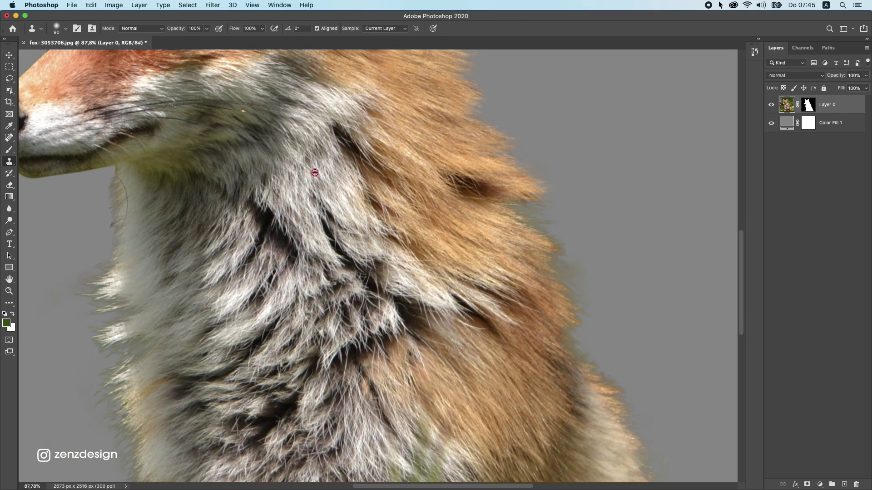
mouse_move(488, 194)
left_mouse_down()
mouse_move(572, 192)
mouse_move(495, 197)
mouse_move(504, 136)
left_mouse_up()
key("super+z")
left_click_drag(496, 214, 502, 227)
key("super+z")
Step: Clone orange fur over the green-tinted edge of the upper back, just below the tuft with the dark spot
left_click_drag(533, 158, 412, 99)
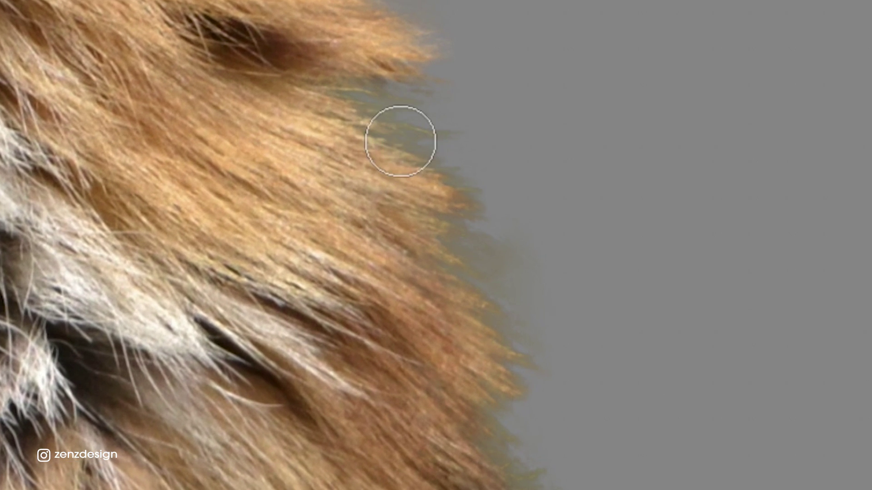
left_click_drag(401, 141, 472, 163)
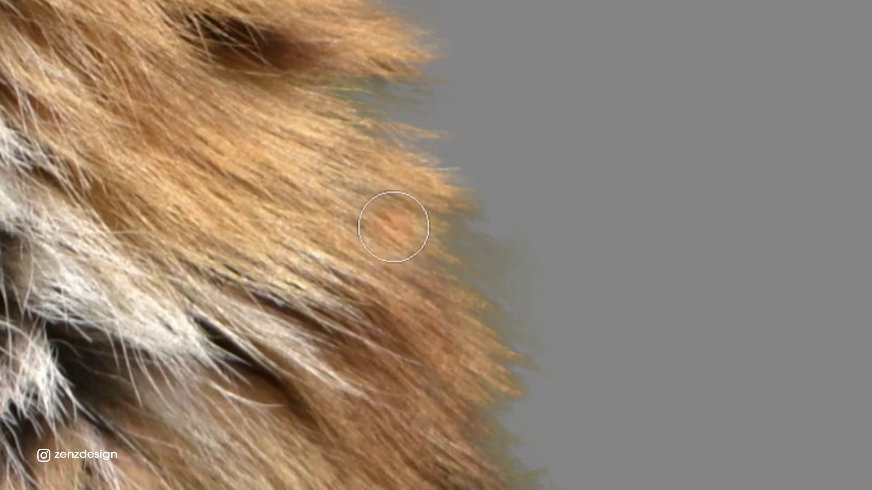
left_click_drag(393, 228, 513, 246)
left_click(233, 182)
left_click(349, 219, "alt")
left_click_drag(431, 249, 509, 277)
Step: Clone brown fur over the green fringe down the back, including the notch above the rump and the rump's edge
left_click(425, 427, "alt")
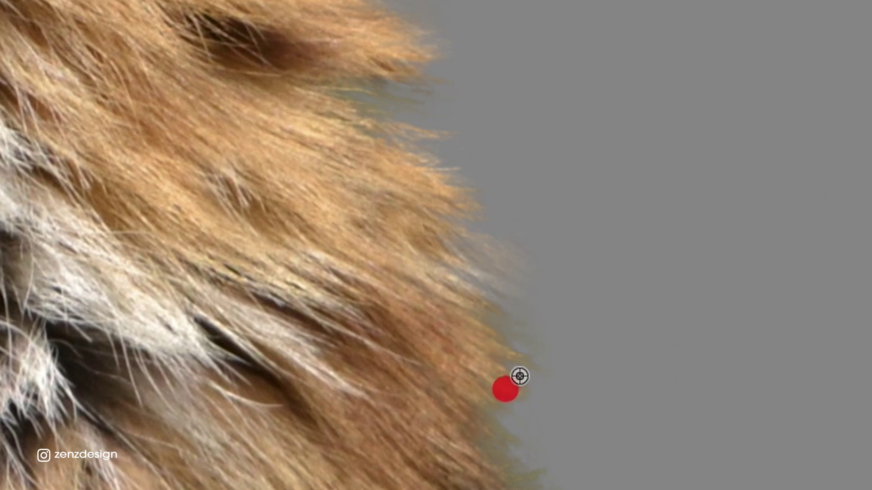
left_click_drag(572, 360, 520, 359)
scroll(583, 420, "down", 3)
left_click(396, 308)
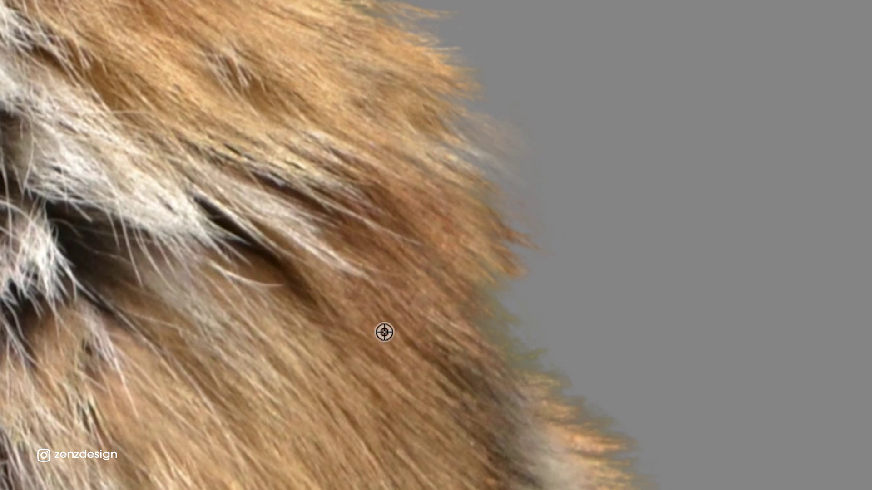
left_click_drag(481, 301, 609, 360)
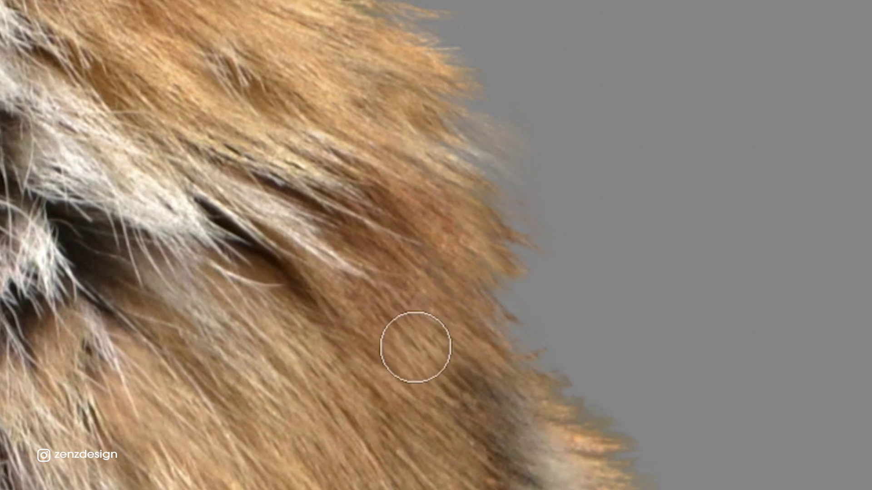
left_click_drag(425, 318, 442, 327)
scroll(538, 377, "down", 3)
left_click(606, 488, "alt")
mouse_move(654, 340)
left_mouse_down()
mouse_move(622, 362)
mouse_move(714, 488)
left_mouse_up()
Step: Clone orange fur over the green fringe of the upper neck, from behind the cheek up to the near ear's base
scroll(596, 356, "up", 10)
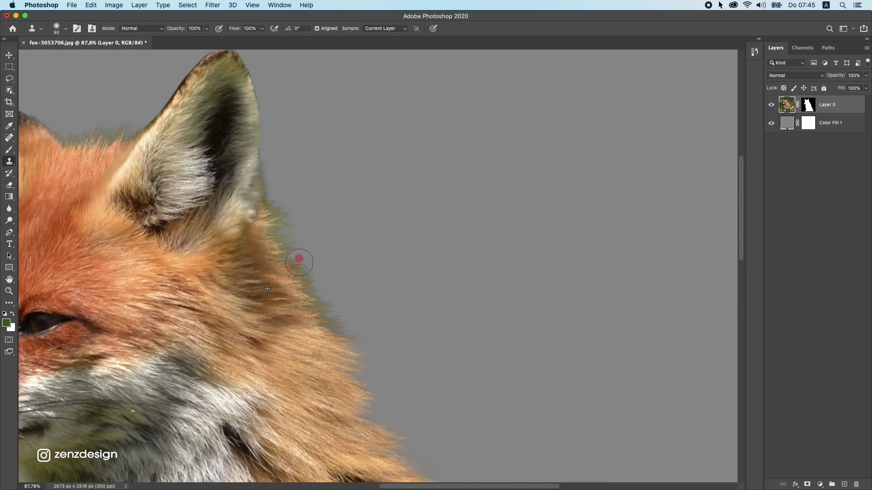
left_click_drag(299, 263, 357, 330)
left_click(332, 362, "alt")
left_click_drag(302, 272, 288, 200)
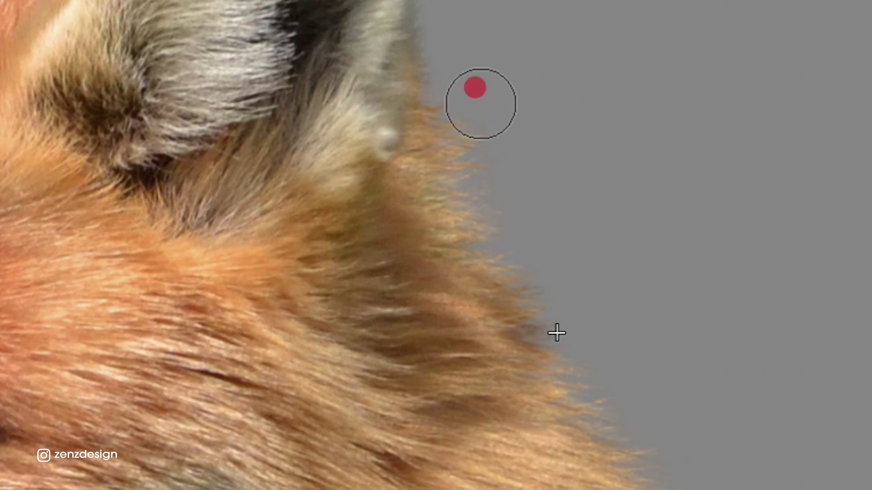
left_click_drag(480, 104, 445, 133)
Step: Clone red fur over the green-tinted head edge between the ears, undoing the last stroke beside the far ear
left_click_drag(424, 75, 553, 299)
left_click(503, 247, "alt")
left_click_drag(565, 156, 696, 73)
mouse_move(576, 193)
left_mouse_down()
mouse_move(526, 138)
mouse_move(420, 57)
mouse_move(547, 161)
mouse_move(477, 184)
left_mouse_up()
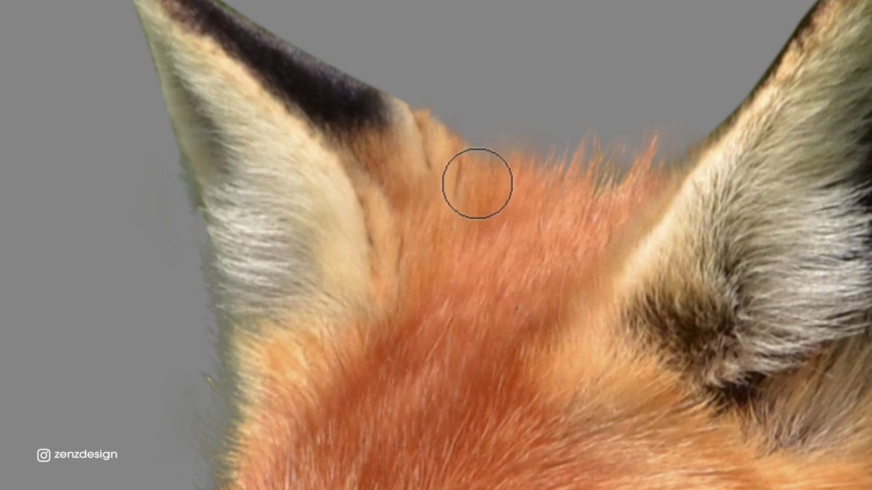
mouse_move(435, 153)
left_mouse_down()
mouse_move(423, 84)
mouse_move(436, 81)
mouse_move(497, 4)
mouse_move(467, 76)
left_mouse_up()
key("ctrl+z")
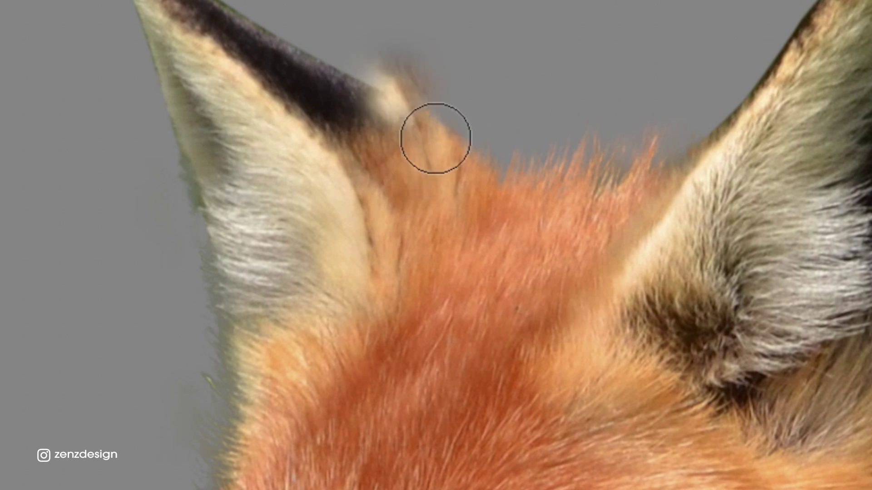
Step: Clone white fur over the far ear's green outer edge and orange fur over the head edge just below it
mouse_move(239, 227)
left_mouse_down()
mouse_move(292, 0)
mouse_move(380, 118)
left_mouse_up()
left_click(394, 135, "alt")
left_click_drag(337, 179, 284, 174)
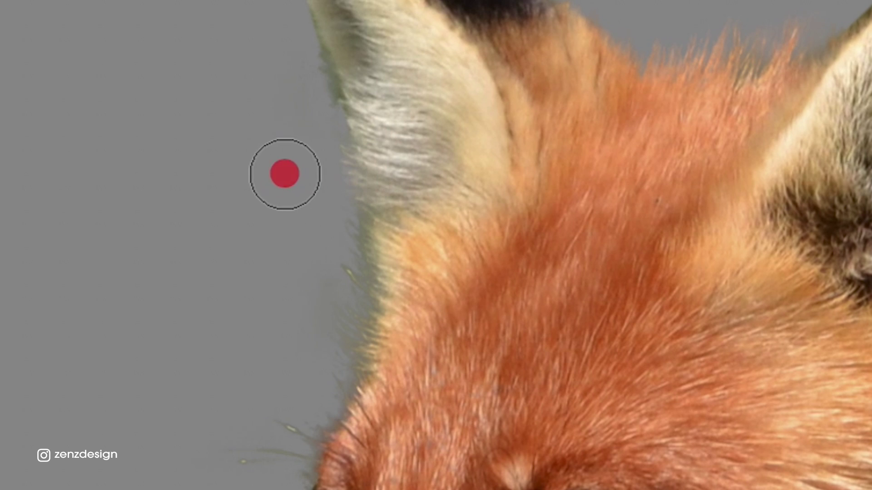
scroll(381, 261, "down", 2)
left_click(435, 215, "alt")
mouse_move(363, 227)
left_mouse_down()
mouse_move(346, 211)
mouse_move(359, 187)
left_mouse_up()
Step: Reduce the brush size and clone orange fur over the green edge above the brow, undoing the last stray dab
scroll(382, 290, "up", 3)
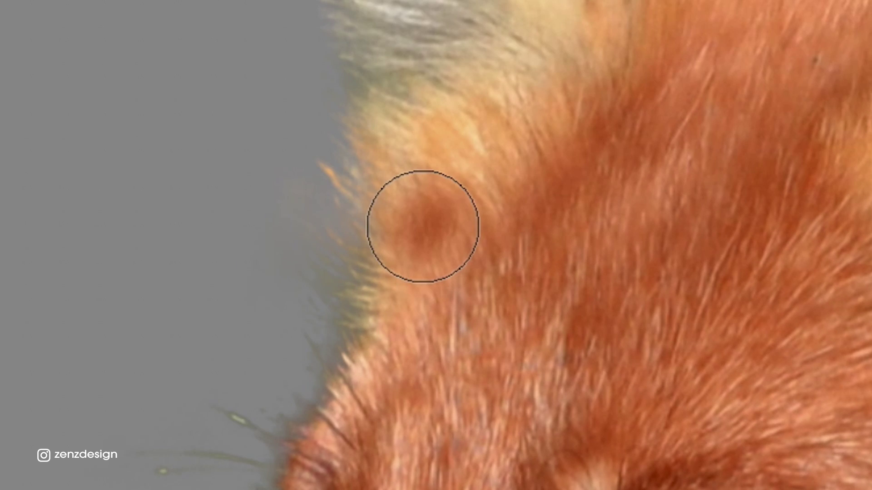
key("bracketleft")
key("bracketleft")
left_click(405, 293, "alt")
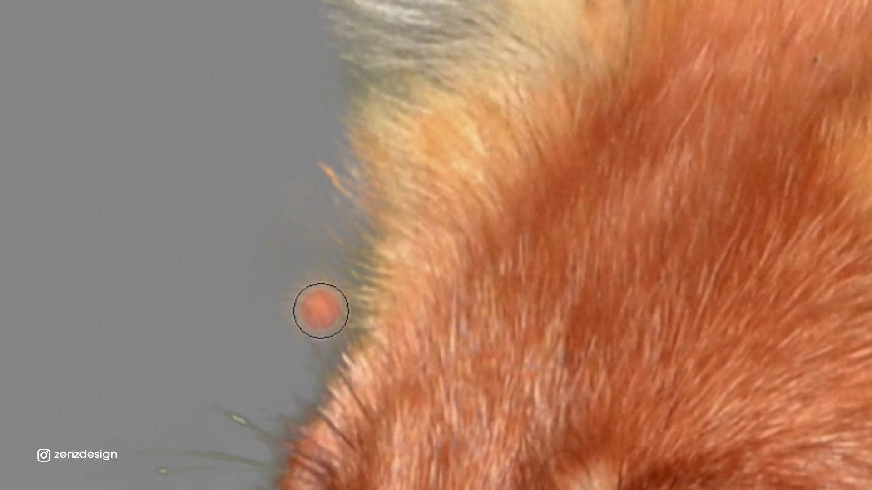
mouse_move(331, 315)
left_mouse_down()
mouse_move(369, 293)
mouse_move(335, 336)
left_mouse_up()
left_click(462, 205)
key("ctrl+z")
Step: Clone orange fur over the green edge just below the far ear, undoing the stray dabs along the forehead edge
left_click(426, 145, "alt")
left_click(354, 102)
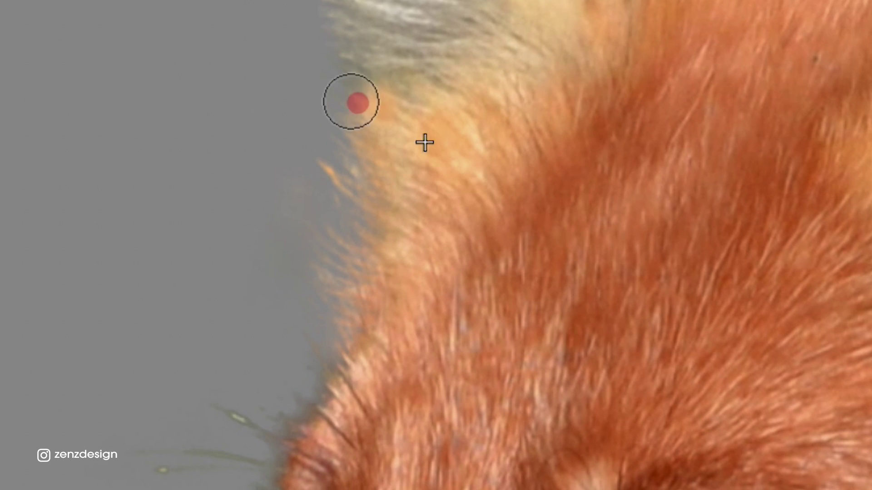
left_click(341, 224)
key("ctrl+z")
left_click(360, 189)
key("ctrl+z")
left_click(721, 266, "alt")
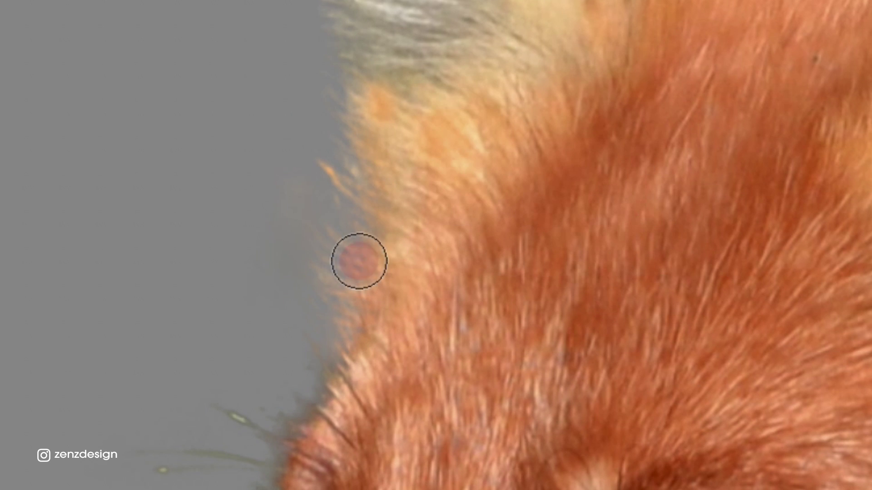
mouse_move(359, 262)
left_mouse_down()
mouse_move(271, 251)
mouse_move(459, 177)
mouse_move(328, 242)
left_mouse_up()
key("ctrl+z")
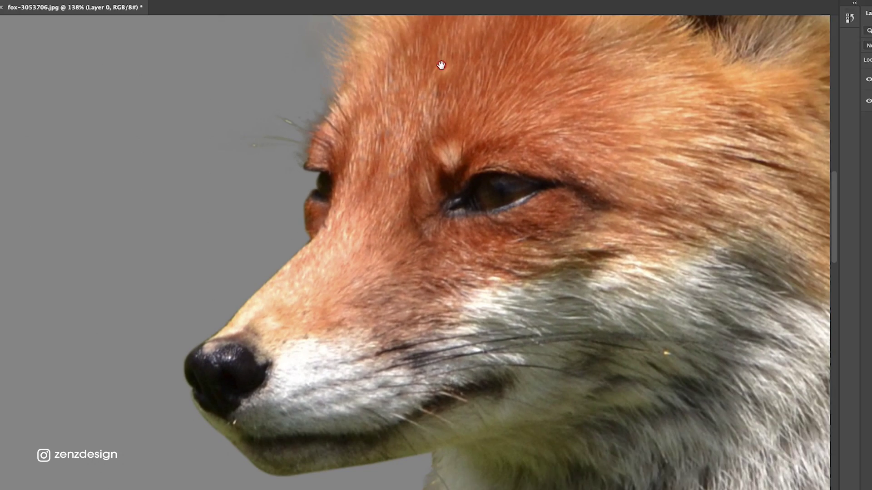
Step: Add a new empty layer above the fox layer and clip it to the fox layer
scroll(306, 150, "up", 2)
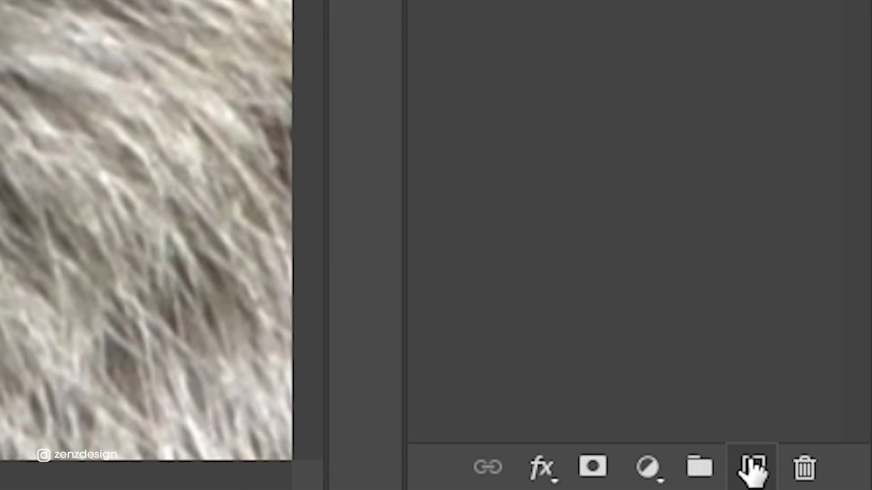
left_click(844, 485)
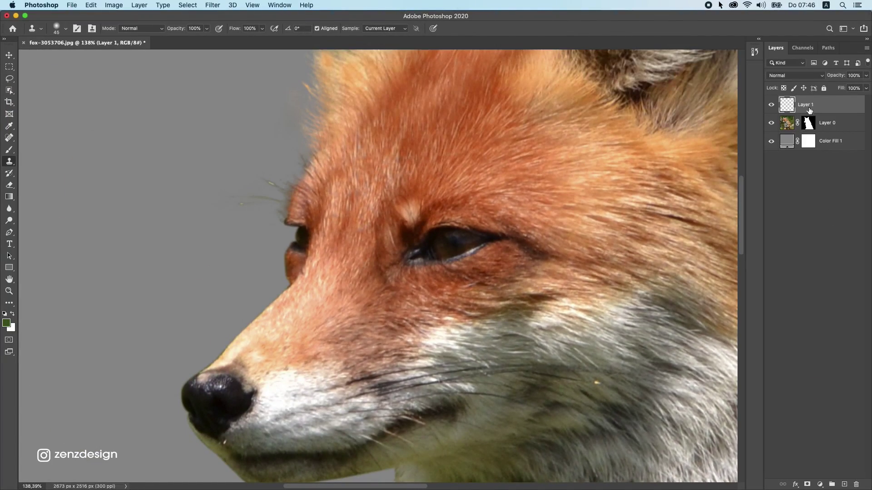
right_click(810, 111)
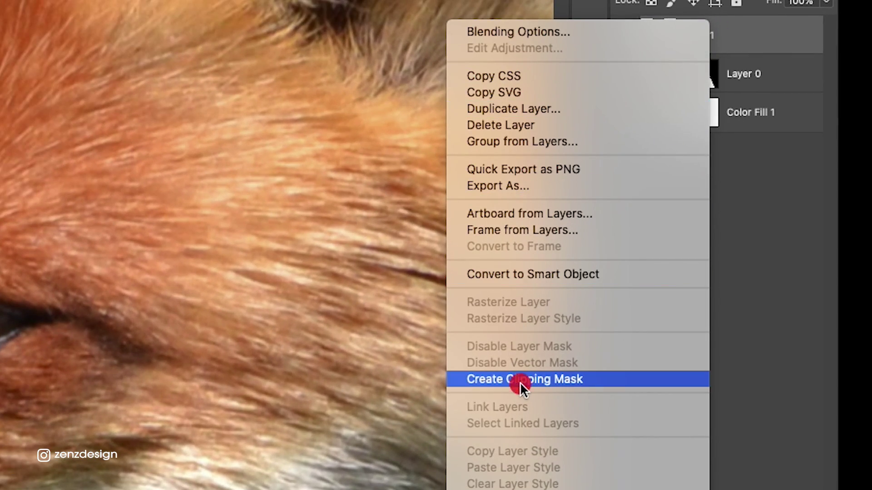
left_click(520, 381)
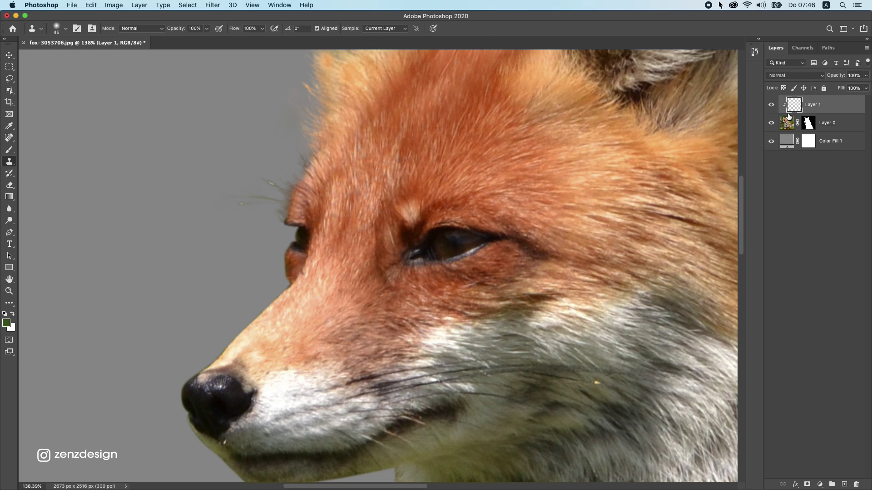
Step: Switch to the Brush tool and set the foreground colour to light peach fbd7c2, sampling the brow fur and lightening it
left_click(12, 154)
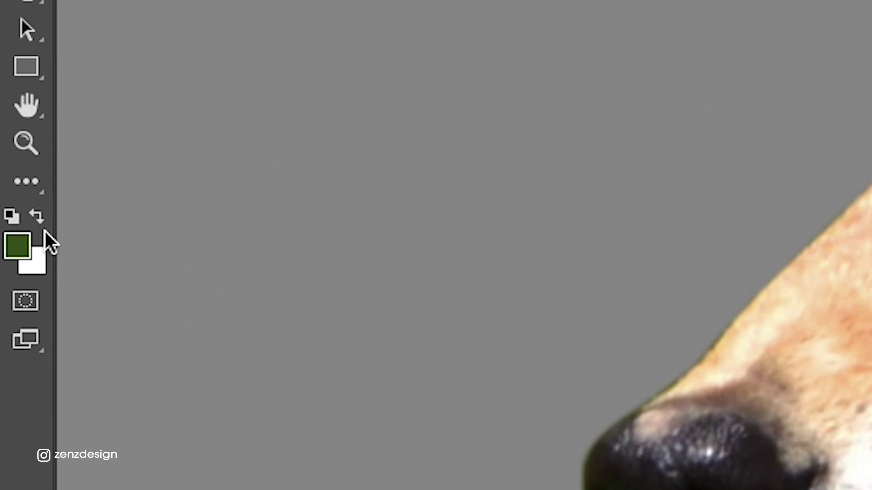
left_click(13, 313)
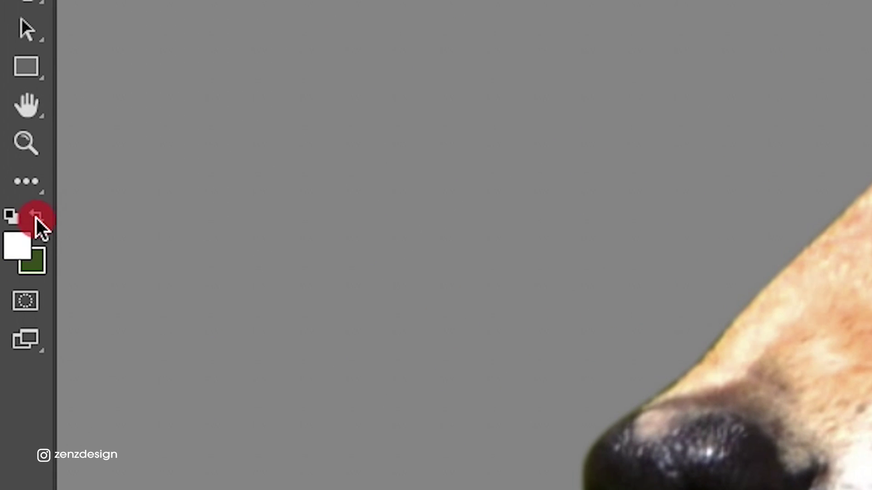
left_click(17, 297)
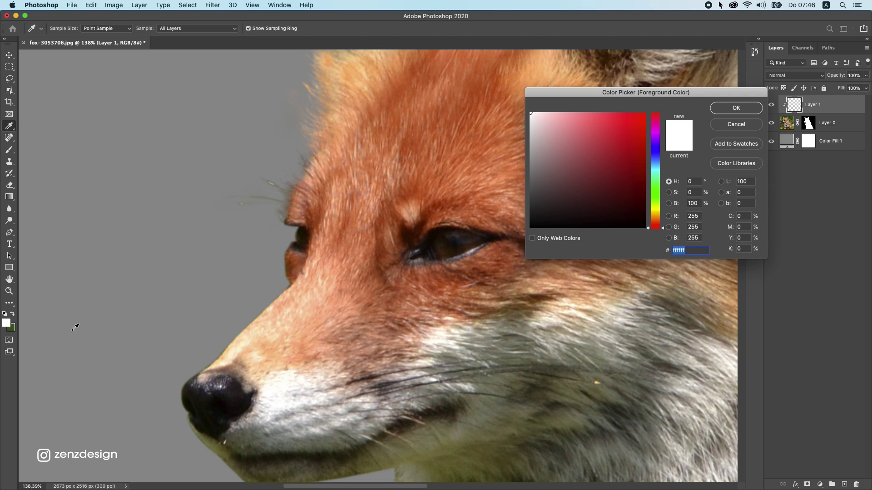
left_click(299, 199)
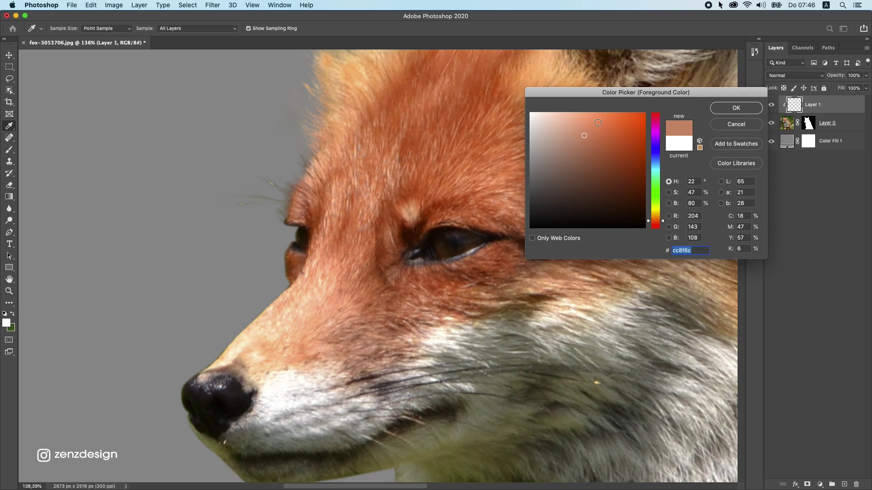
mouse_move(598, 123)
left_mouse_down()
mouse_move(558, 129)
mouse_move(550, 115)
left_mouse_up()
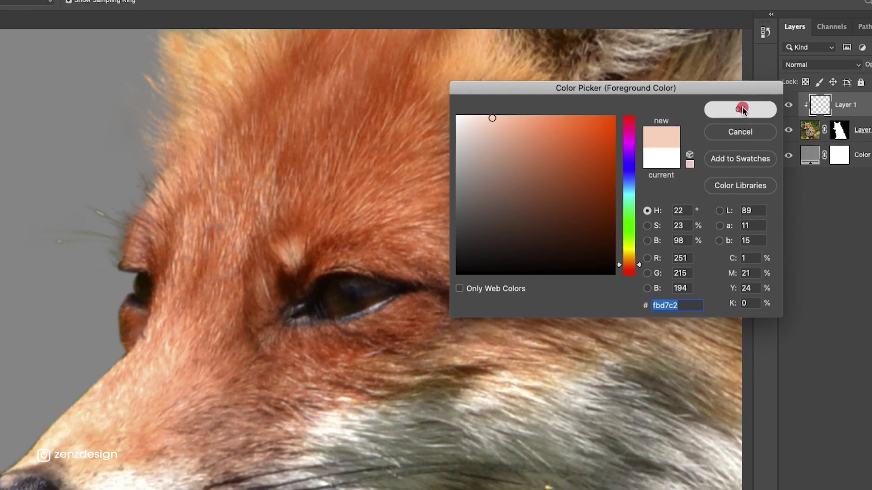
left_click(741, 110)
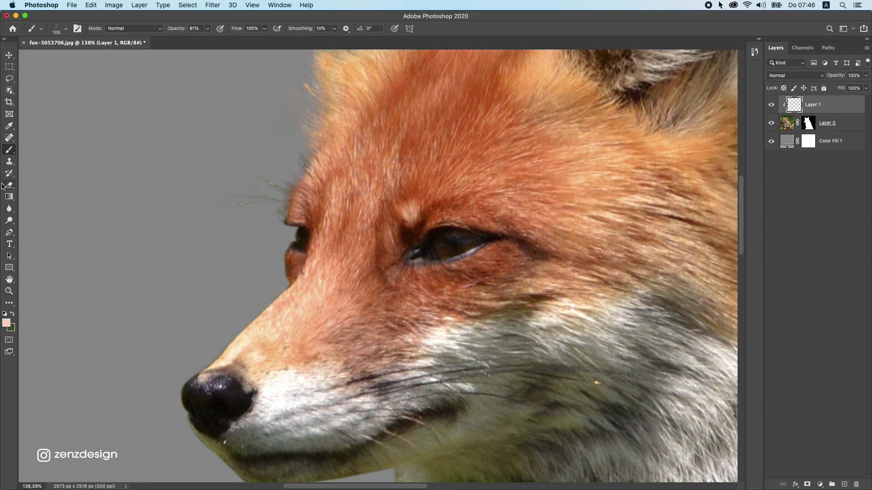
Step: Choose the Soft Round brush at 105 px and set its opacity to 70%
left_click(69, 28)
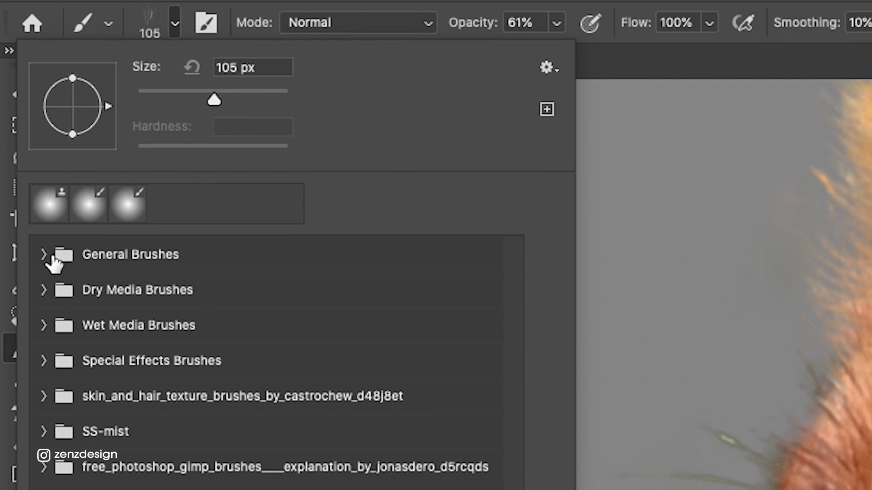
left_click(18, 116)
left_click(96, 311)
left_click(556, 23)
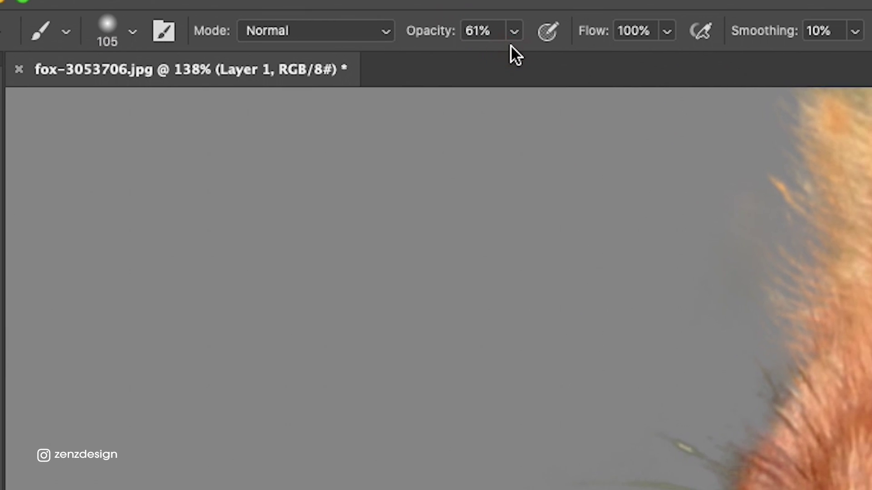
left_click(556, 24)
left_click_drag(439, 72, 449, 74)
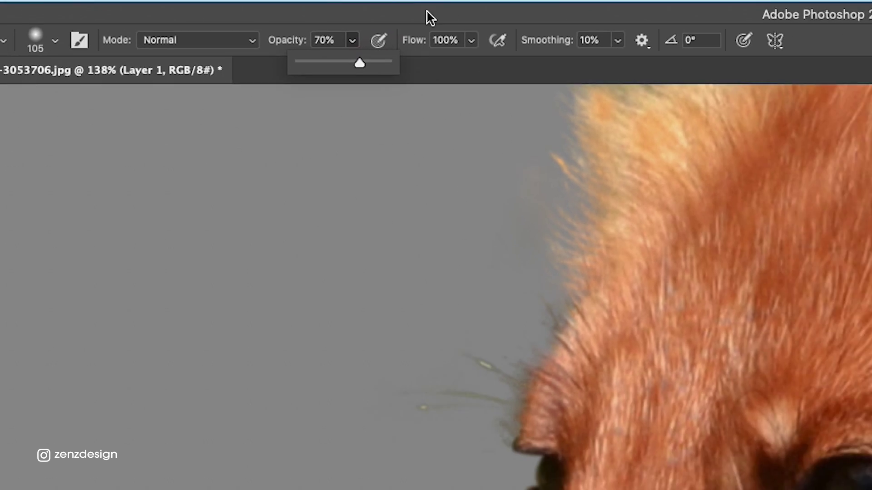
Step: Paint light peach over the green whiskers beside the far brow
mouse_move(253, 213)
left_mouse_down()
mouse_move(252, 193)
mouse_move(278, 186)
mouse_move(253, 192)
mouse_move(280, 184)
mouse_move(226, 193)
mouse_move(257, 173)
mouse_move(221, 200)
mouse_move(273, 171)
left_mouse_up()
scroll(273, 233, "down", 5)
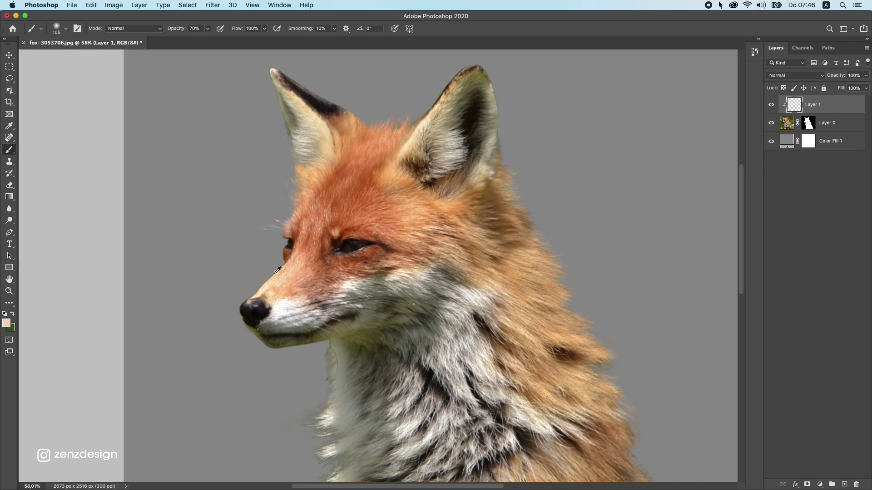
left_click_drag(318, 321, 337, 167)
key("super+z")
scroll(276, 228, "up", 5)
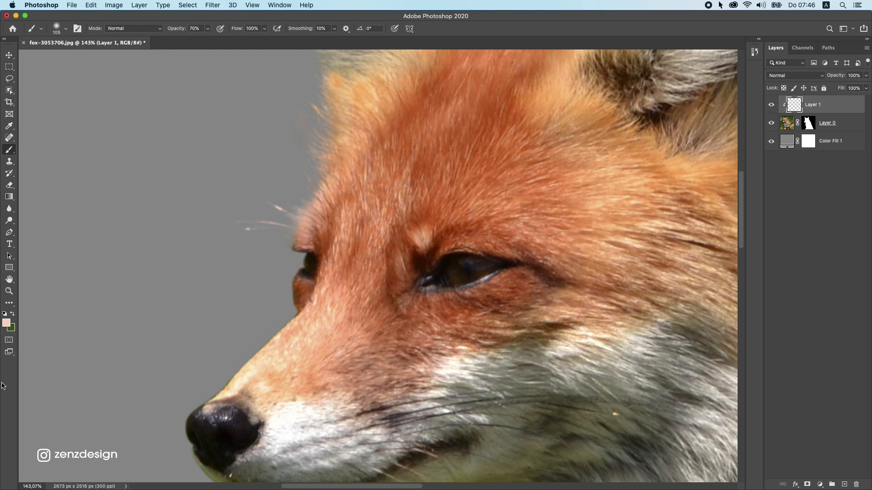
Step: Lighten the foreground colour to ffeade for the whiskers beside the far brow
left_click(7, 323)
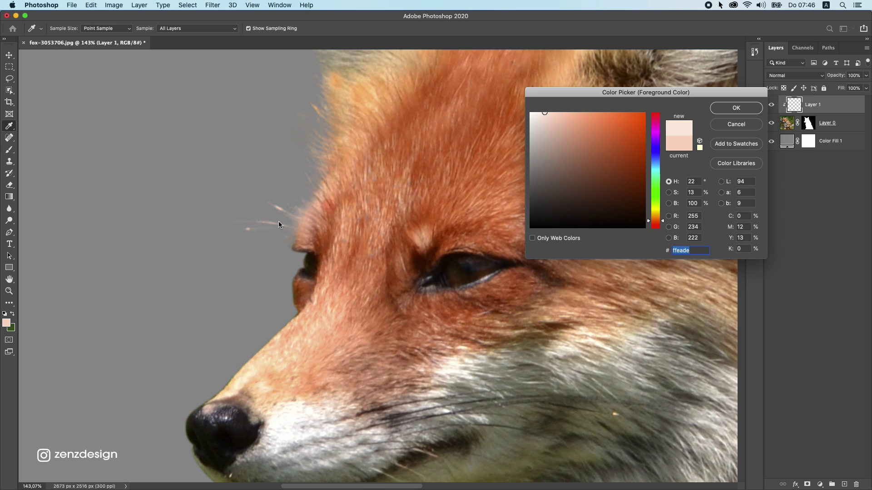
key("Return")
scroll(423, 277, "down", 6)
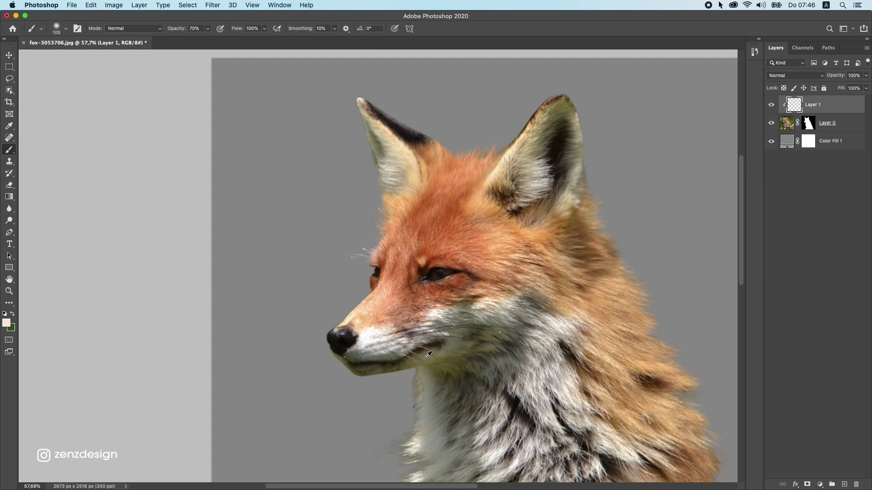
mouse_move(482, 345)
left_mouse_down()
mouse_move(486, 299)
mouse_move(471, 156)
left_mouse_up()
key("super+z")
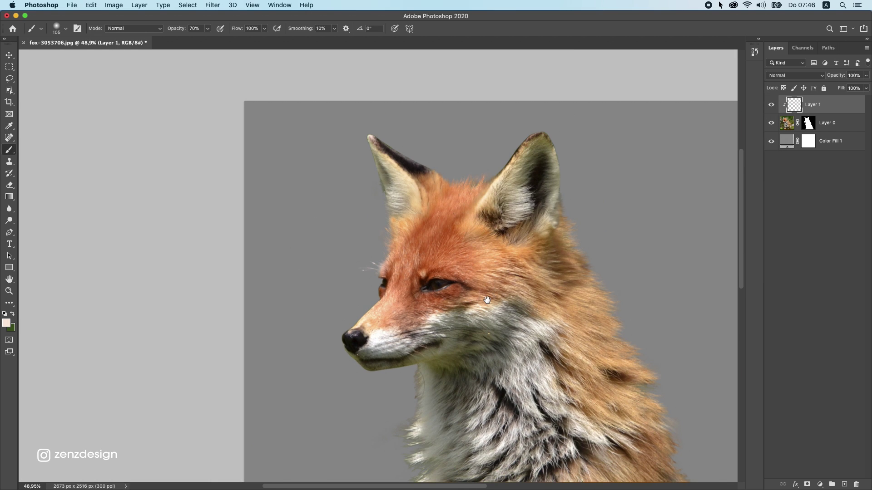
Step: Switch to the fox layer and clone white fur over the green-tinted tufts on the chest's front edge, undoing the first stroke
left_click_drag(486, 300, 410, 146)
scroll(335, 278, "up", 4)
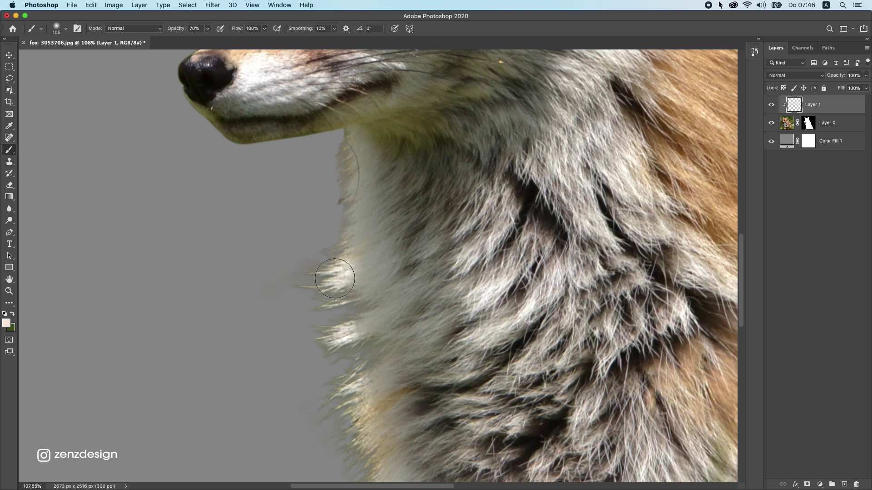
left_click(782, 128)
left_click(9, 161)
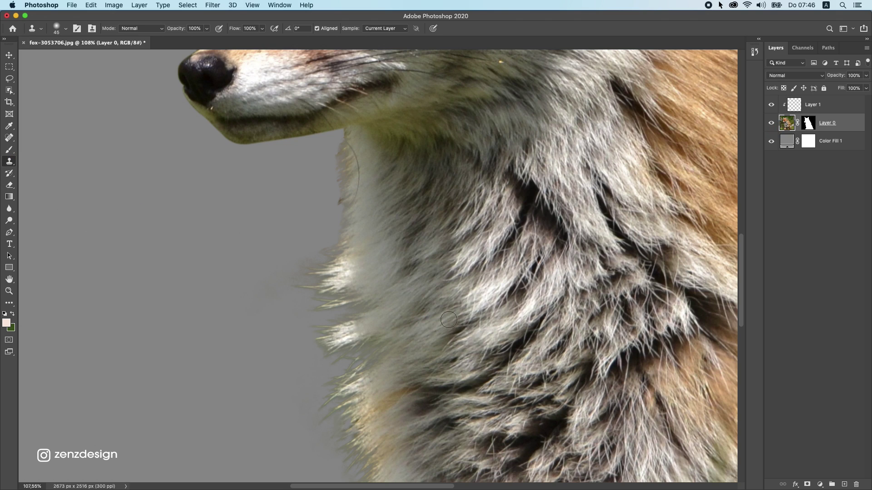
left_click(366, 273, "alt")
left_click_drag(318, 276, 274, 282)
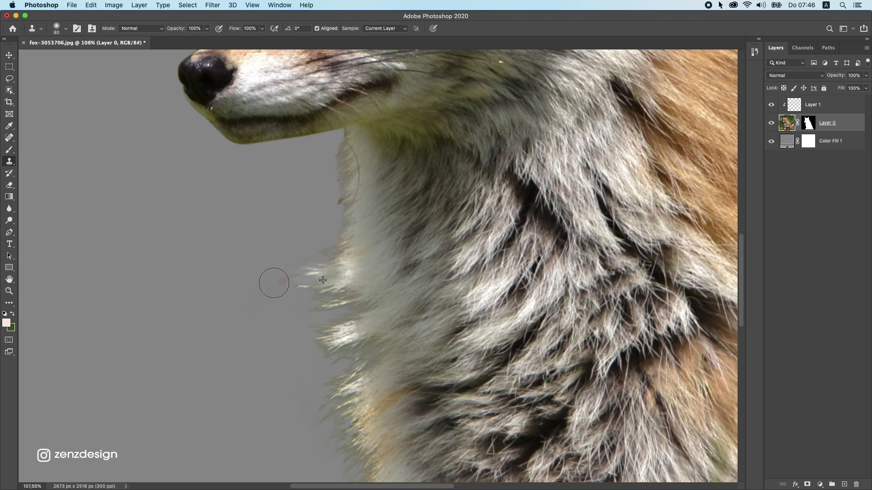
key("super+z")
left_click(360, 265, "alt")
left_click_drag(346, 271, 290, 284)
Step: Clone neighbouring fur over the green fringe further down the front edge of the chest
scroll(344, 248, "down", 3)
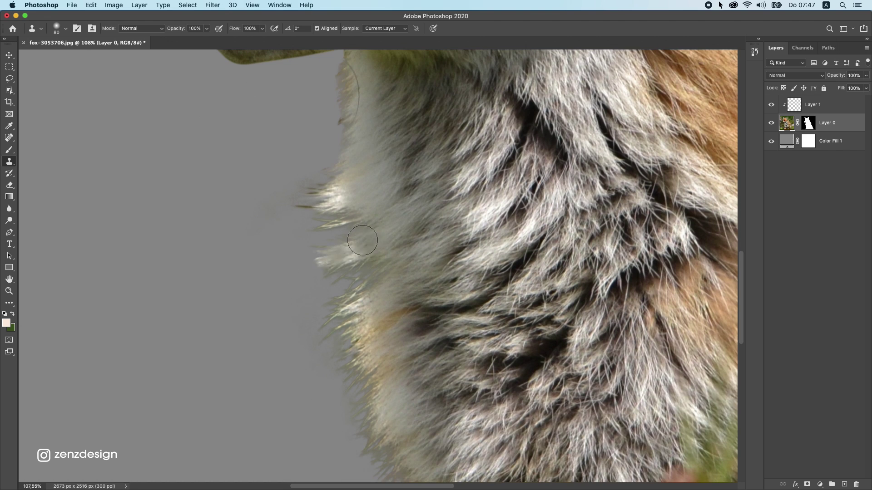
scroll(343, 375, "down", 5)
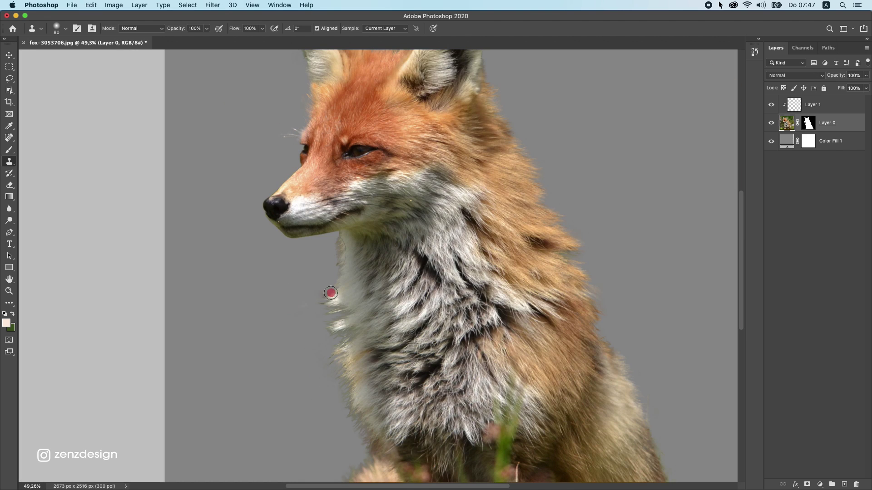
left_click_drag(345, 249, 432, 280)
left_click_drag(429, 365, 329, 216)
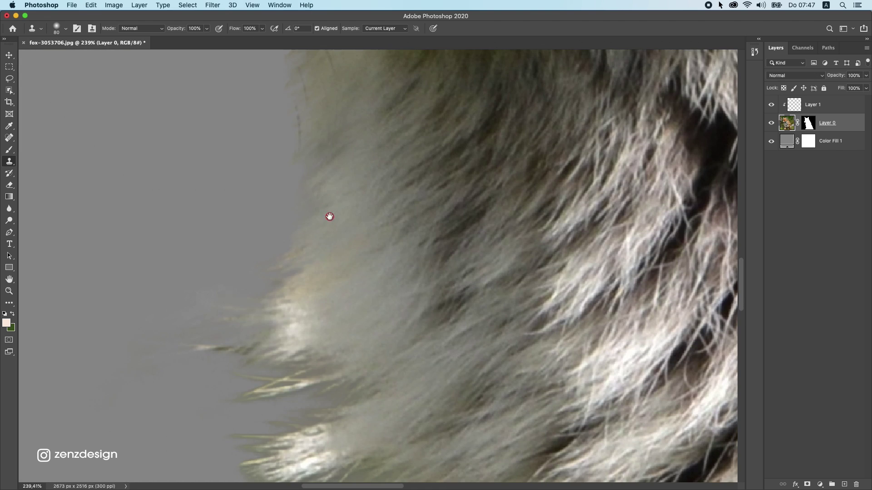
scroll(266, 251, "down", 2)
left_click_drag(380, 243, 325, 286)
scroll(243, 294, "up", 4)
scroll(261, 318, "down", 2)
left_click_drag(354, 340, 313, 366)
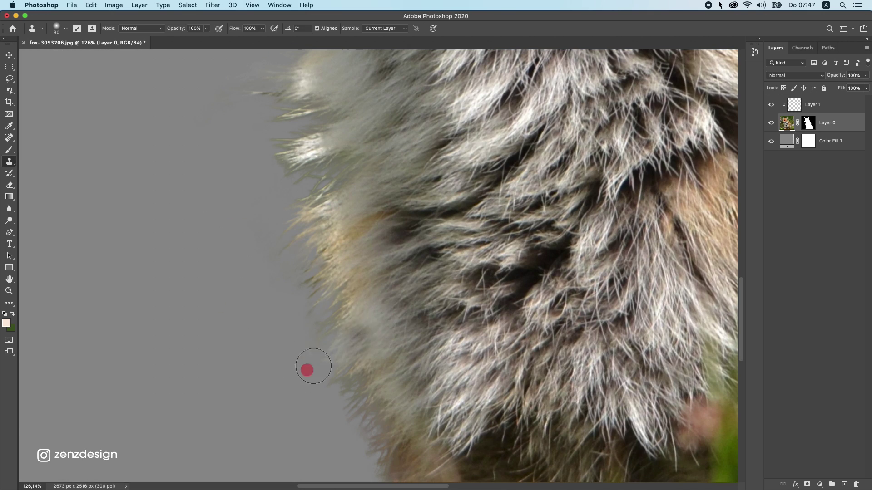
left_click_drag(345, 273, 285, 331)
Step: Enlarge the Clone Stamp brush to 125 px and clone fur over the tinted outer edge of the lower chest
scroll(322, 331, "down", 5)
left_click_drag(341, 354, 317, 338)
left_click(349, 376, "alt")
key("bracketright")
key("bracketright")
key("bracketright")
mouse_move(322, 391)
left_mouse_down()
mouse_move(302, 324)
mouse_move(337, 366)
left_mouse_up()
mouse_move(653, 208)
left_mouse_down()
mouse_move(454, 307)
mouse_move(460, 300)
left_mouse_up()
left_click_drag(359, 164, 398, 137)
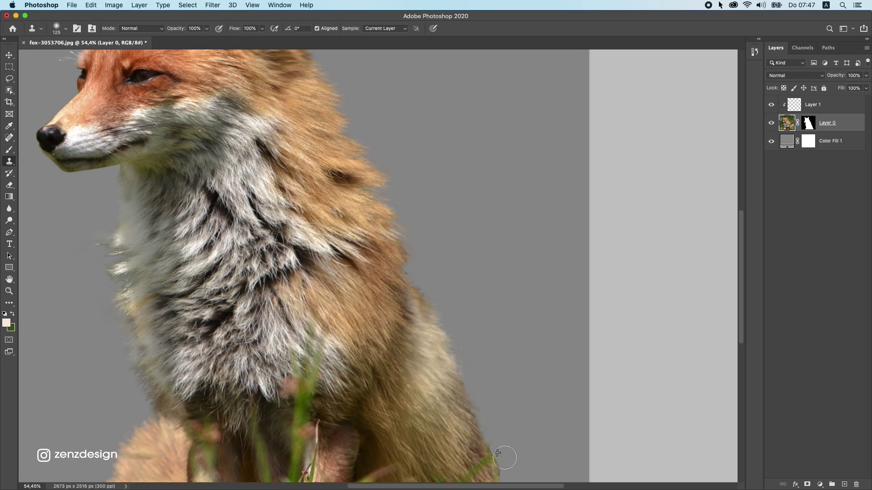
Step: Clone soft grey fur over the remaining bright and yellow-green tufts along the middle of the chest's front edge
scroll(345, 318, "left", 4)
scroll(269, 254, "up", 5)
scroll(269, 254, "left", 5)
scroll(269, 254, "down", 4)
mouse_move(336, 235)
left_mouse_down()
mouse_move(313, 243)
mouse_move(429, 298)
left_mouse_up()
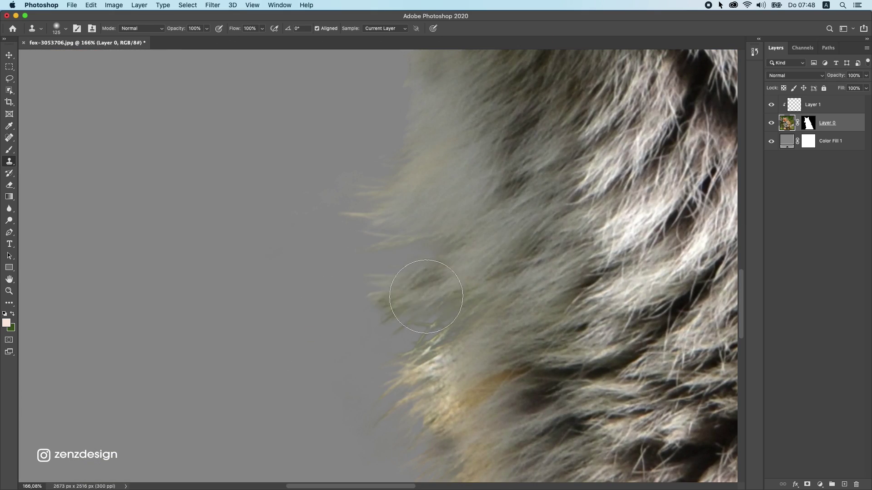
scroll(428, 254, "down", 3)
left_click(416, 178, "alt")
scroll(377, 329, "down", 5)
scroll(376, 329, "down", 3)
scroll(369, 181, "up", 5)
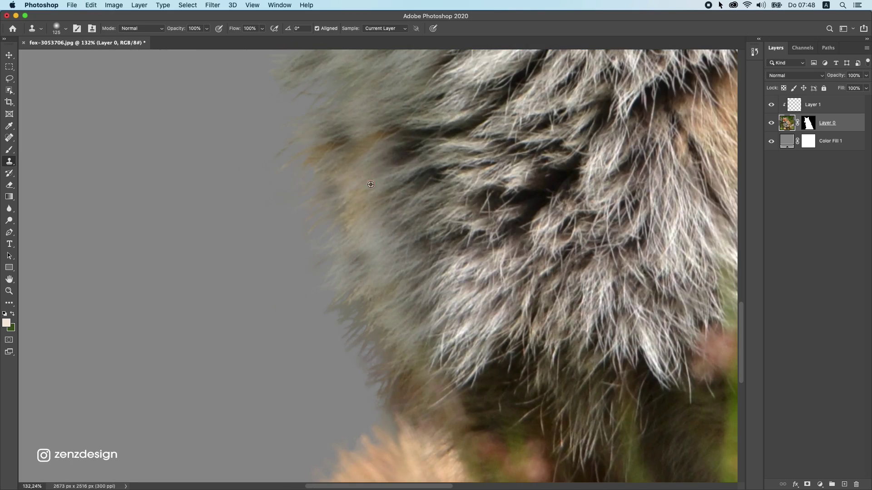
Step: Reduce the Clone Stamp brush to 60 px and touch up the lower chest edge with freshly sampled fur
scroll(370, 182, "down", 5)
scroll(358, 259, "up", 4)
key("bracketleft")
key("bracketleft")
key("bracketleft")
key("bracketleft")
key("bracketleft")
mouse_move(356, 262)
left_mouse_down()
mouse_move(349, 247)
mouse_move(369, 292)
mouse_move(330, 302)
left_mouse_up()
left_click(347, 309, "alt")
scroll(347, 309, "up", 4)
left_click(341, 161, "alt")
Step: Add a new empty layer between the grey Color Fill layer and the fox layer
scroll(341, 161, "down", 5)
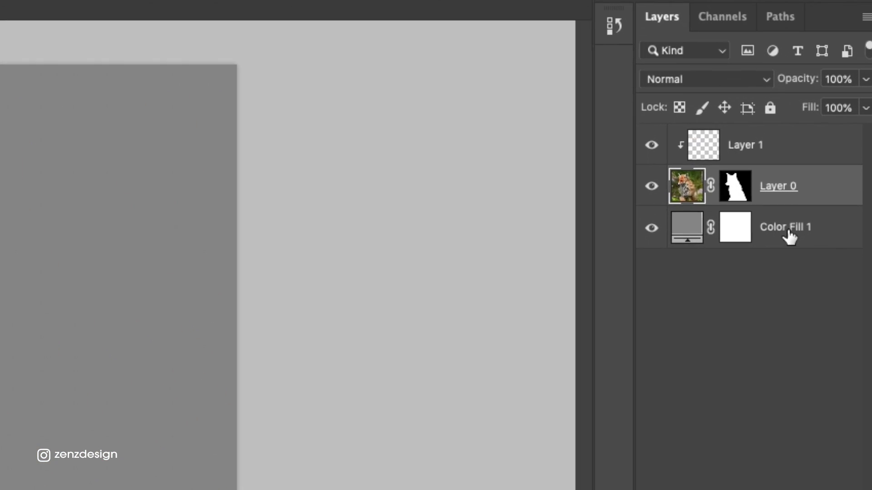
left_click(832, 143)
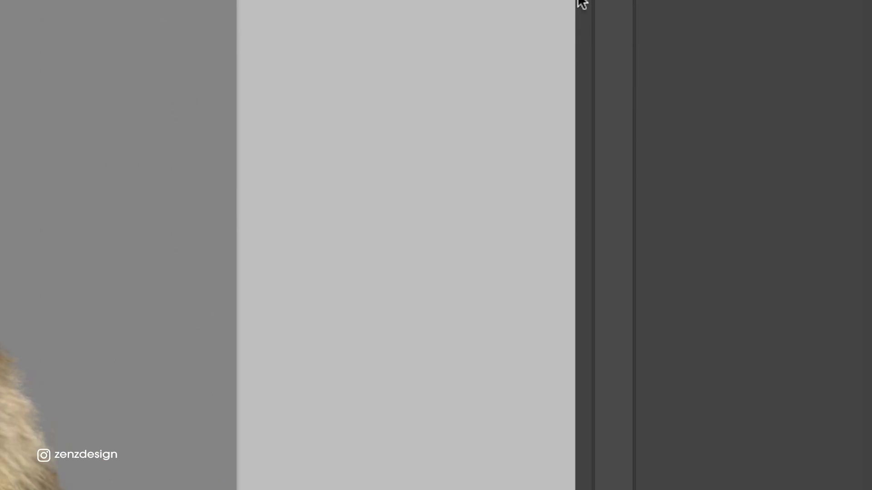
left_click(816, 478)
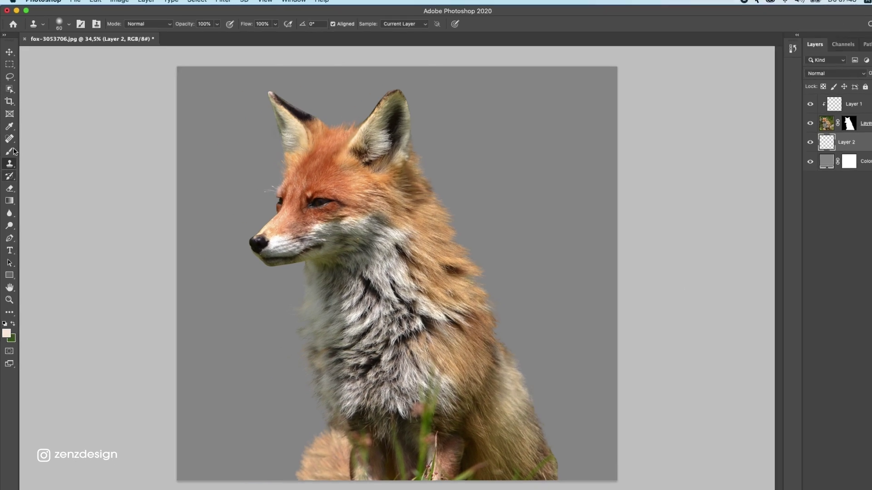
Step: Choose the Short Hair or Fur brush from the skin_and_hair_texture_brushes set for the Brush tool
left_click(10, 151)
left_click(66, 22)
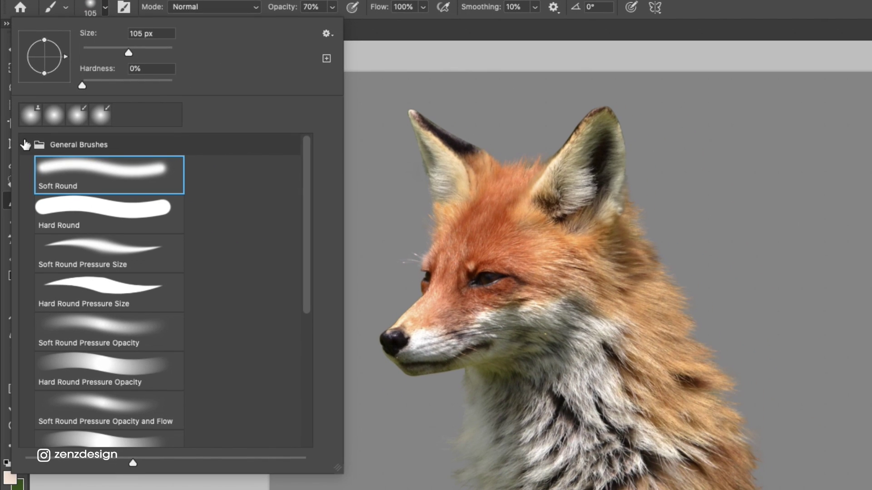
left_click(26, 146)
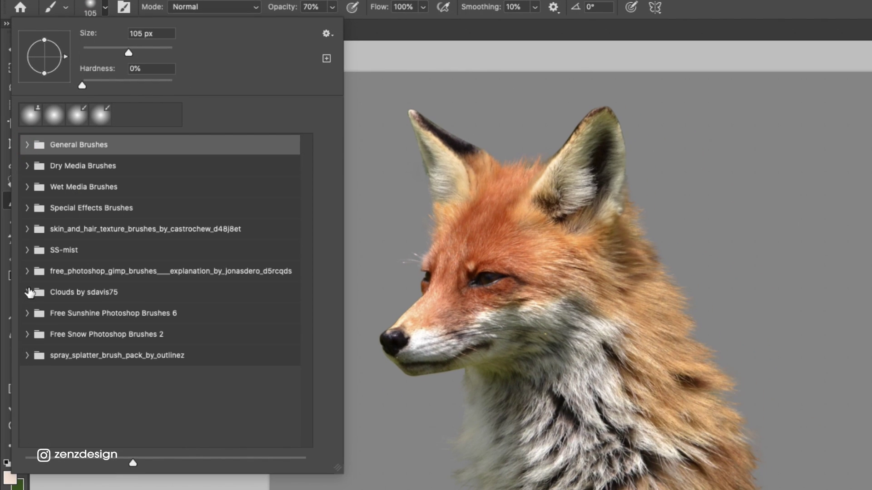
left_click(28, 229)
scroll(117, 347, "down", 5)
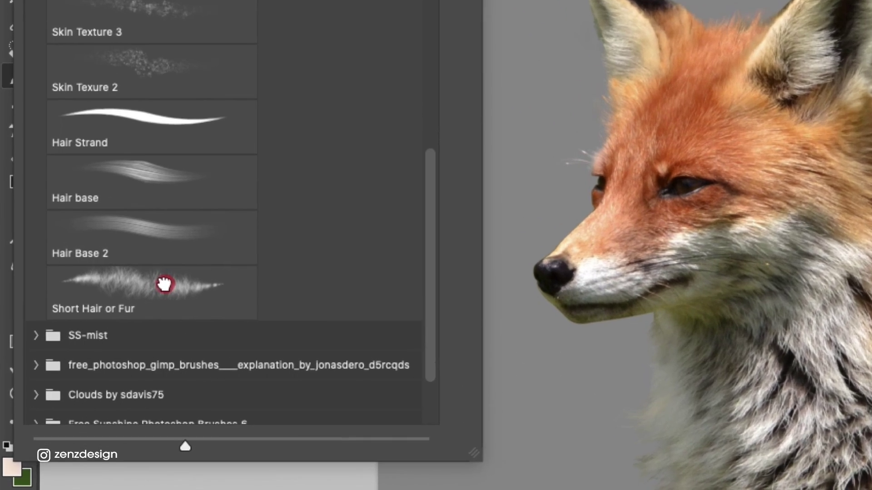
left_click(164, 285)
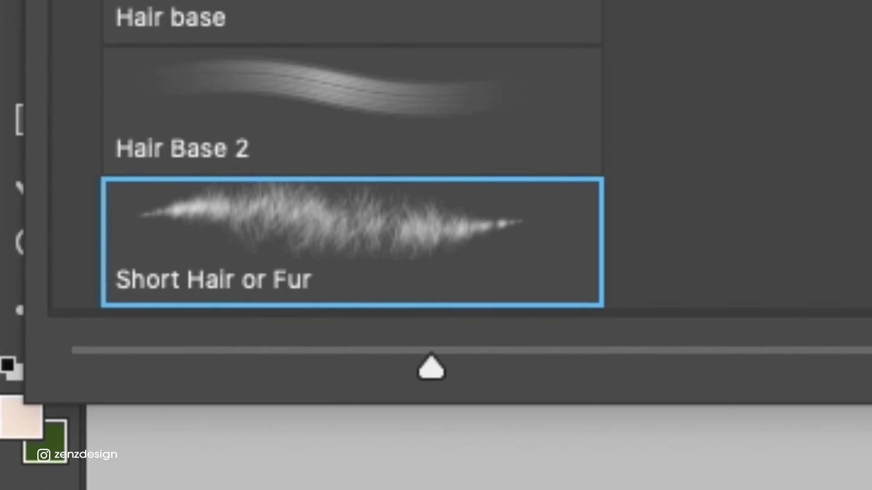
Step: Raise the fur brush's opacity to 100%
left_click(183, 15)
left_click(202, 30)
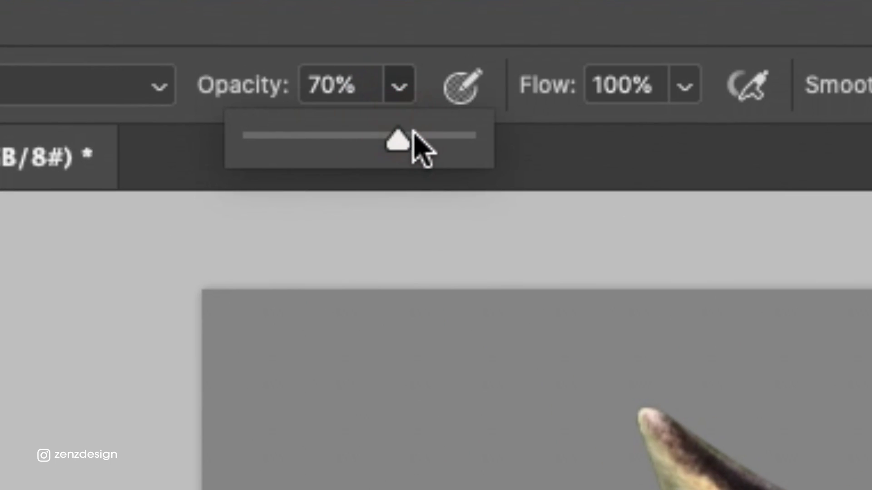
left_click_drag(204, 40, 240, 25)
left_click(599, 48)
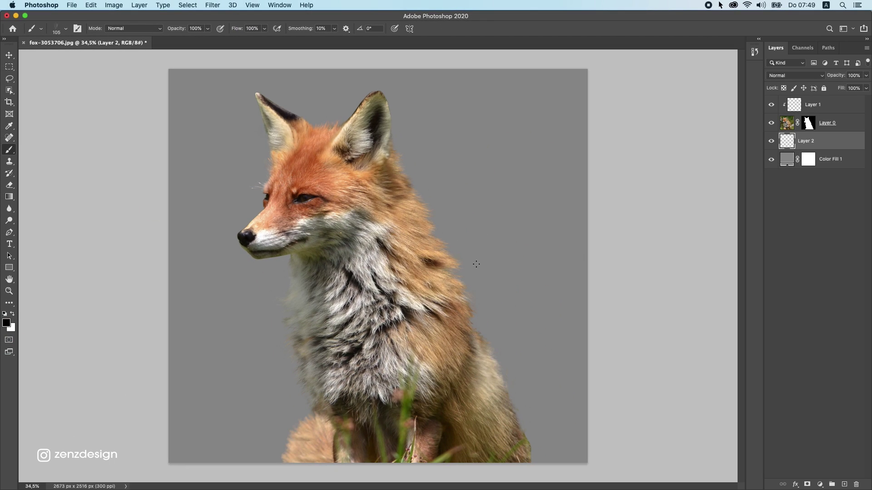
Step: Sample the tan fur on the fox's neck and lighten it to #ffdab3 as the foreground colour for the brush
scroll(450, 288, "up", 5)
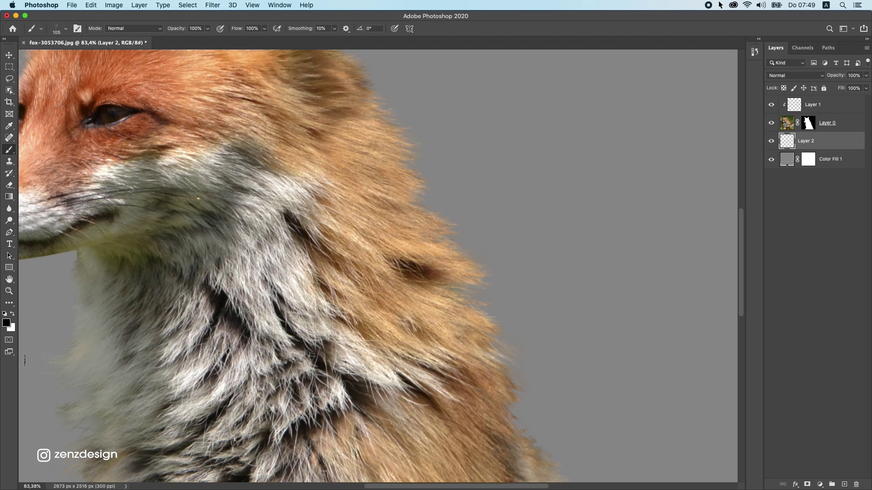
left_click(7, 324)
left_click(405, 189)
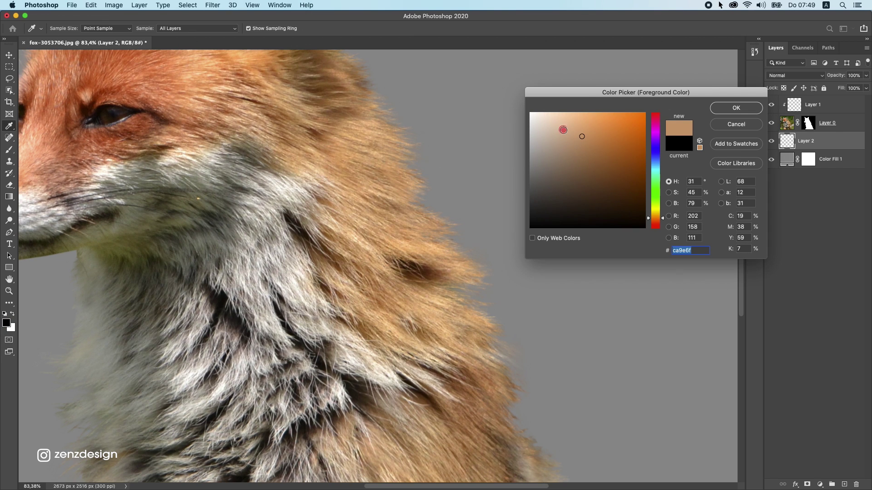
left_click(563, 130)
left_click(736, 107)
key("b")
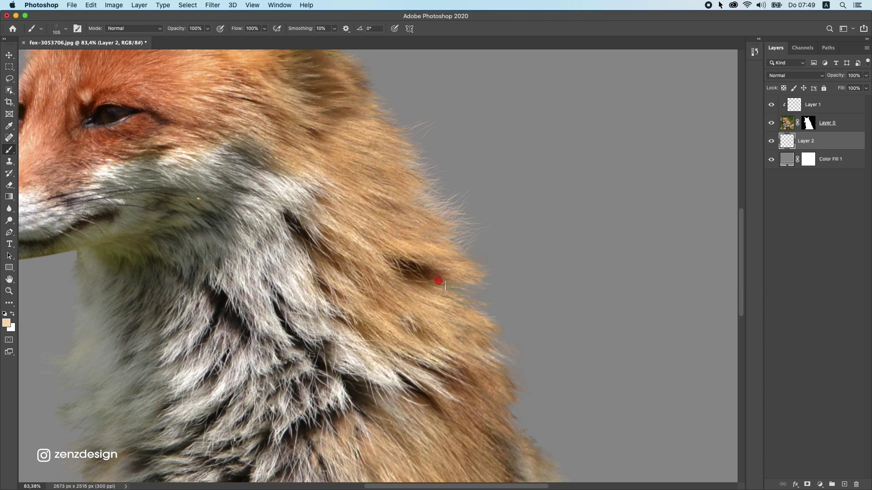
Step: Paint fine light-tan hairs along the outer edge of the fox's neck and back, comparing with the hair layer hidden and shown
scroll(393, 143, "up", 5)
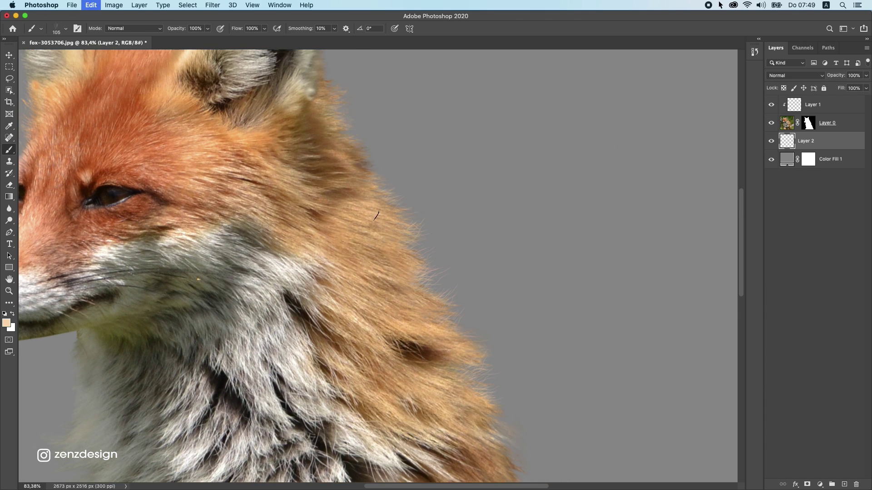
scroll(404, 302, "down", 3)
scroll(404, 301, "down", 8)
scroll(440, 271, "up", 12)
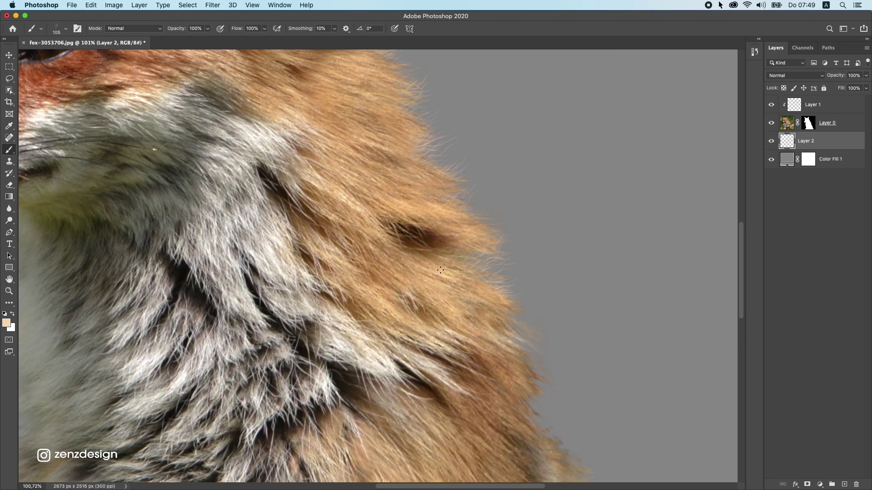
left_click_drag(508, 310, 406, 124)
scroll(368, 127, "down", 5)
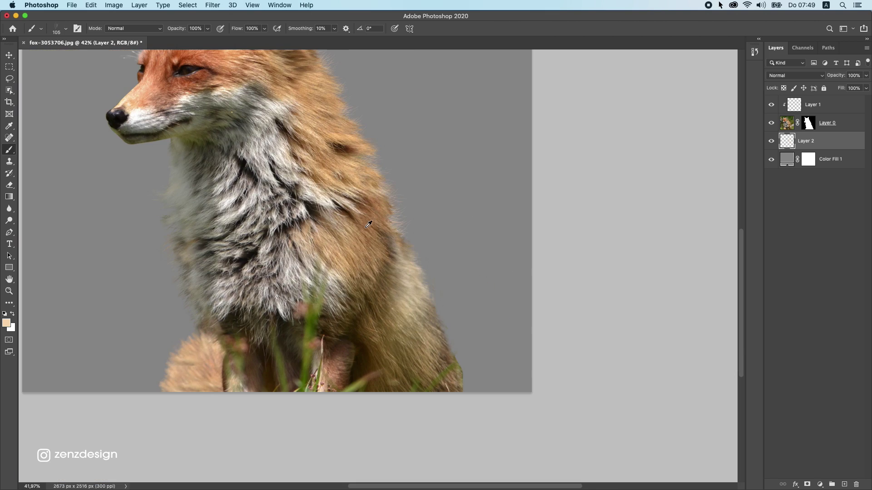
scroll(388, 262, "up", 2)
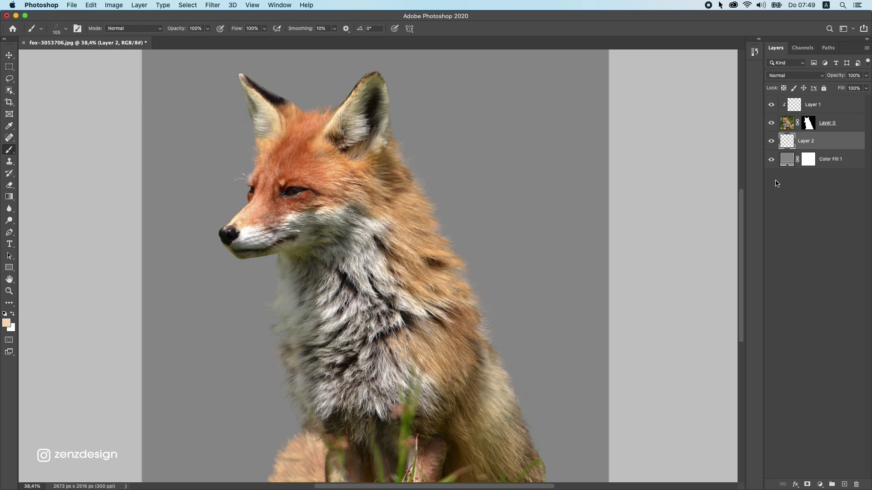
left_click(771, 144)
left_click(771, 145)
Step: Sample the chest fur and shift it to a lighter, more neutral grey as the foreground colour
left_click(8, 324)
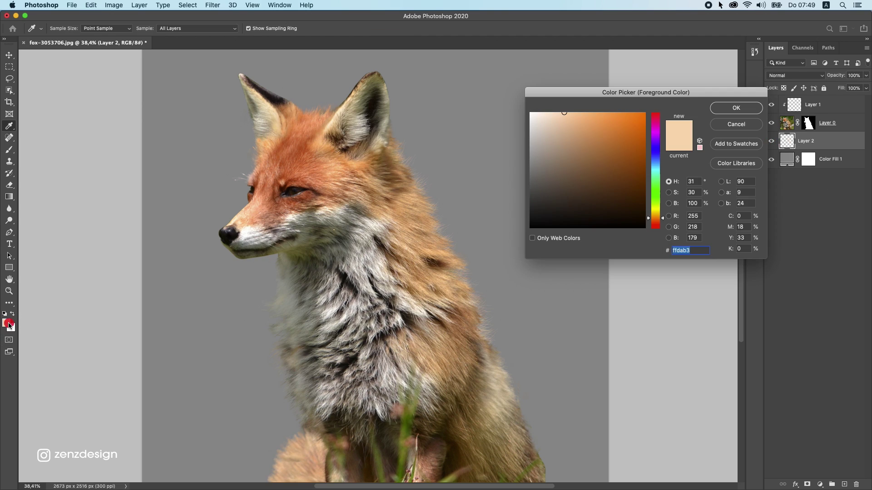
left_click(288, 299)
left_click(296, 285)
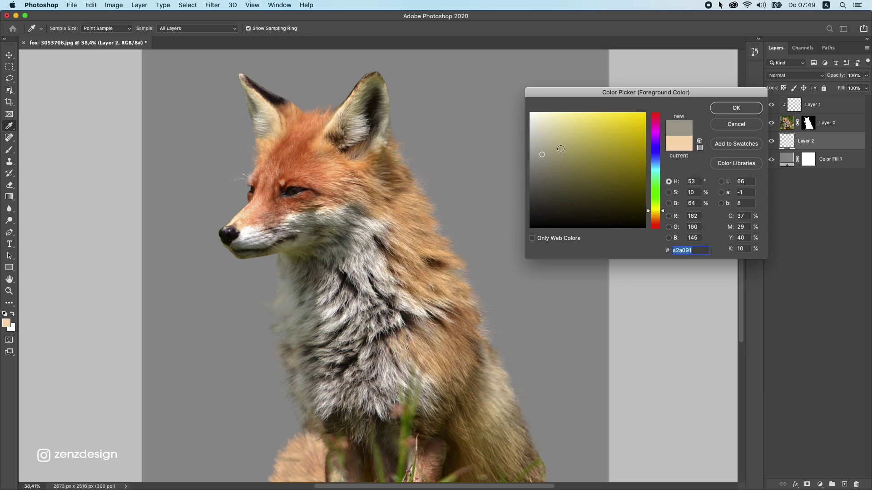
left_click_drag(548, 144, 535, 145)
key("Return")
Step: Paint short light-grey hairs along the front edge of the chest, undoing the first stroke and redoing it closer to the fur
left_click_drag(268, 286, 282, 361)
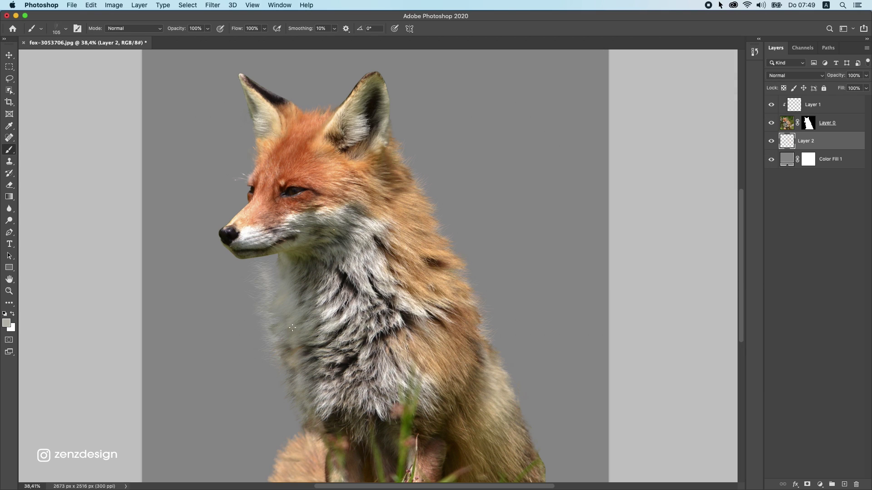
key("super+z")
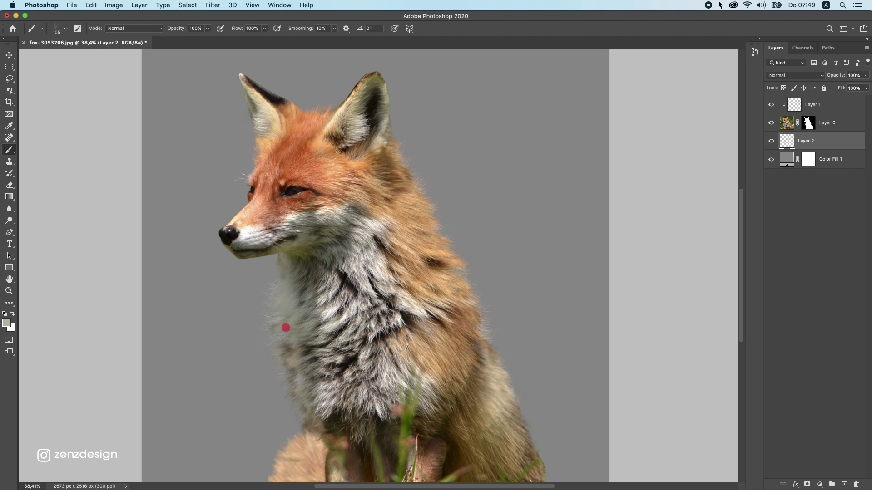
scroll(306, 336, "down", 2)
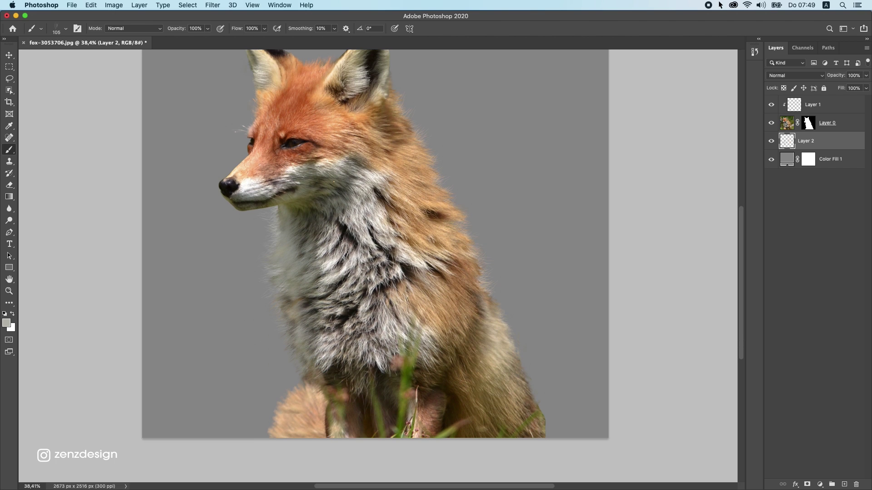
scroll(362, 228, "down", 3)
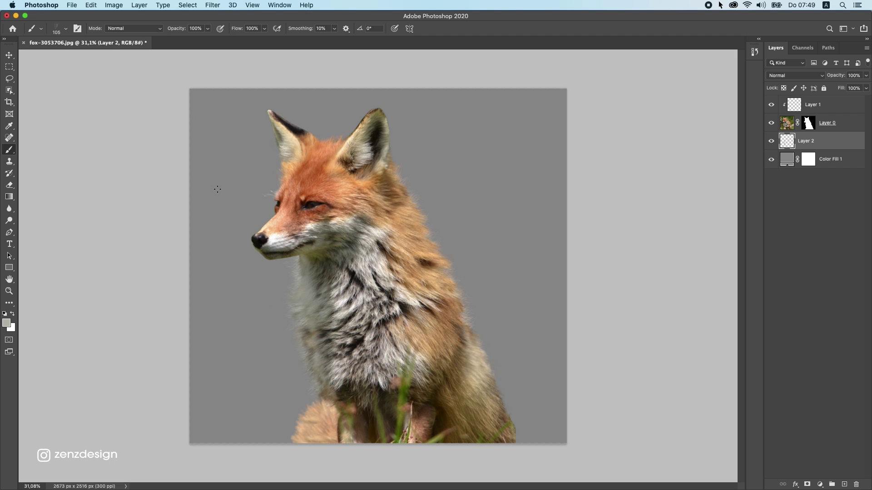
Step: Hide the grey Color Fill layer and convert the fox layer, its clipped paint layer and the hair layer into one smart object
left_click(9, 55)
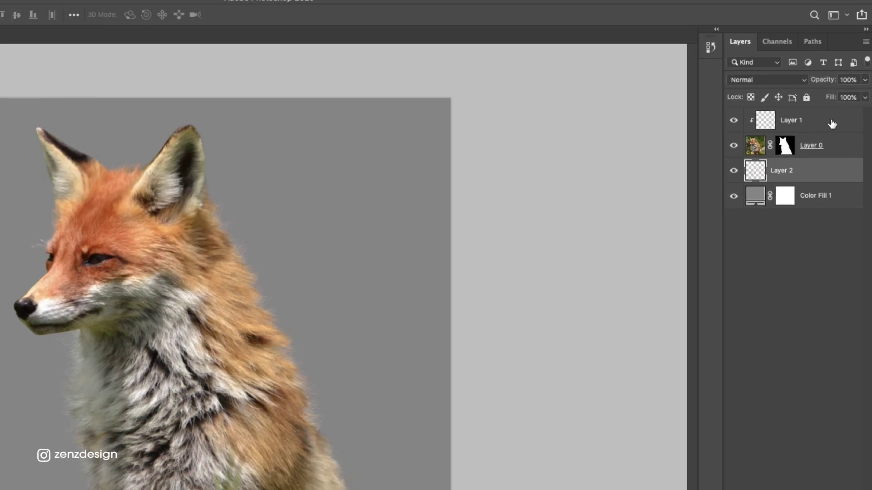
left_click(840, 106)
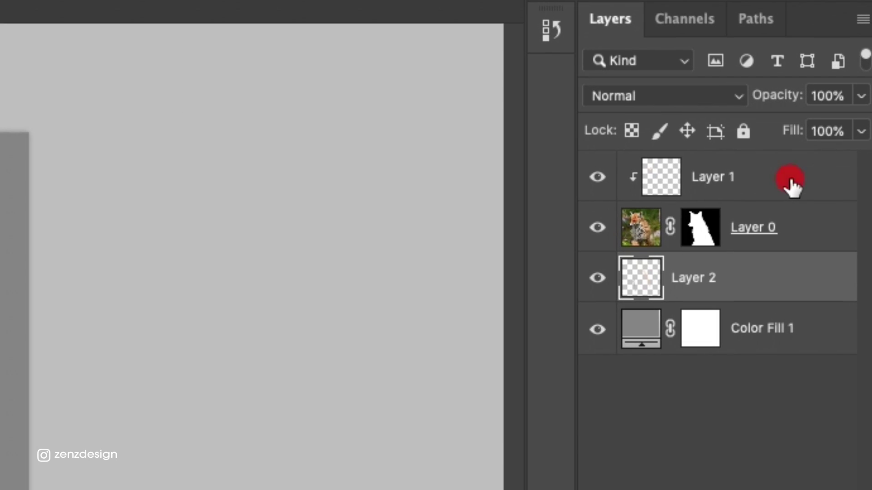
left_click(599, 330)
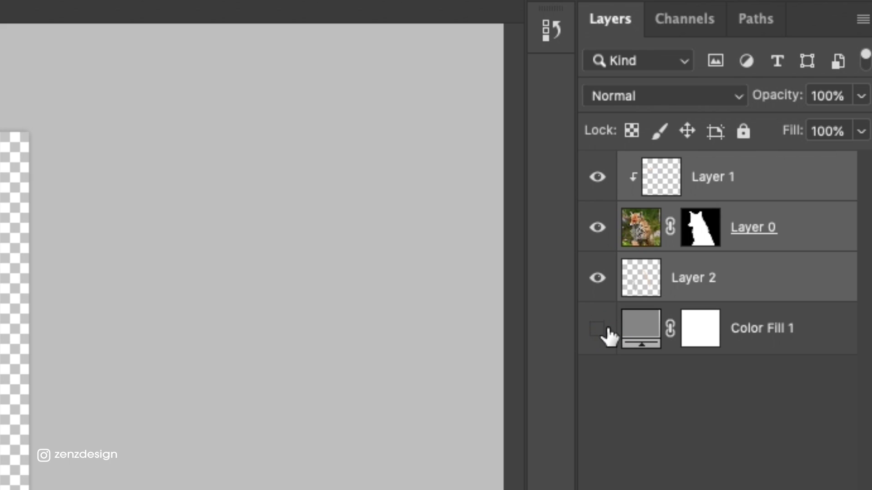
right_click(737, 179)
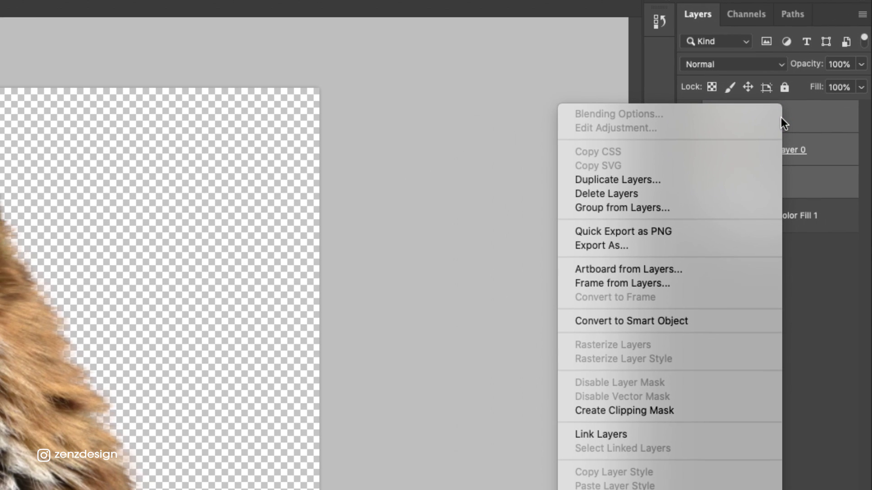
left_click(636, 319)
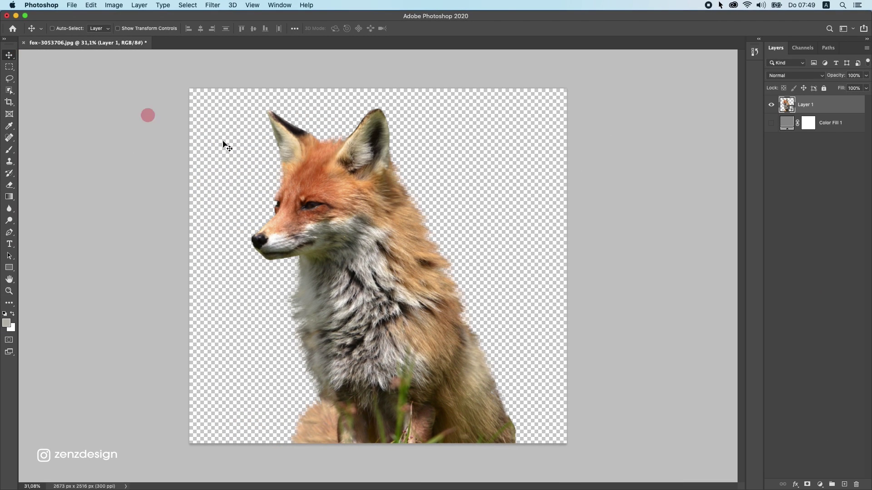
Step: Try moving the fox smart object sideways across the canvas and undo the move
left_click_drag(361, 152, 196, 169)
key("super+z")
scroll(320, 220, "down", 2)
scroll(320, 222, "up", 6)
scroll(253, 225, "down", 8)
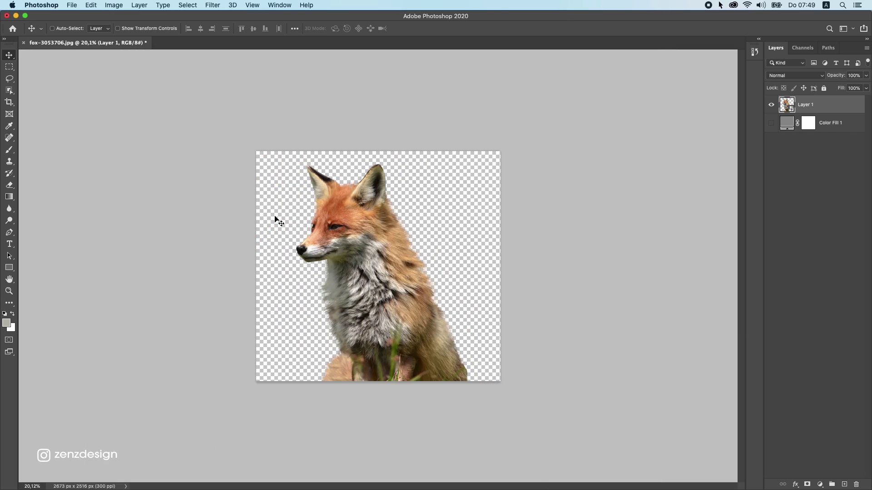